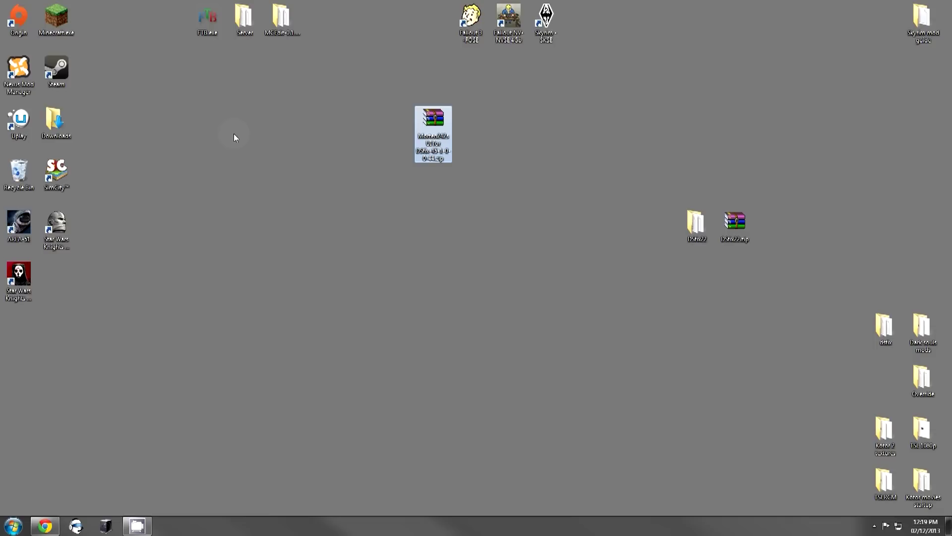
Deselect the zip on the desktop and bring the DSfix 2.2 blog post back up in Chrome.
{"action": "left_click", "coordinate": [609, 143]}
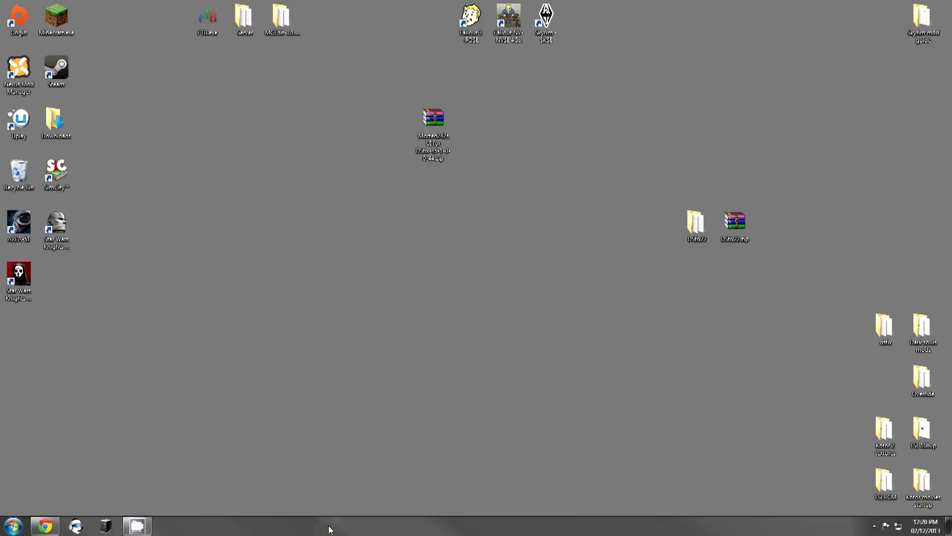
{"action": "left_click", "coordinate": [43, 528]}
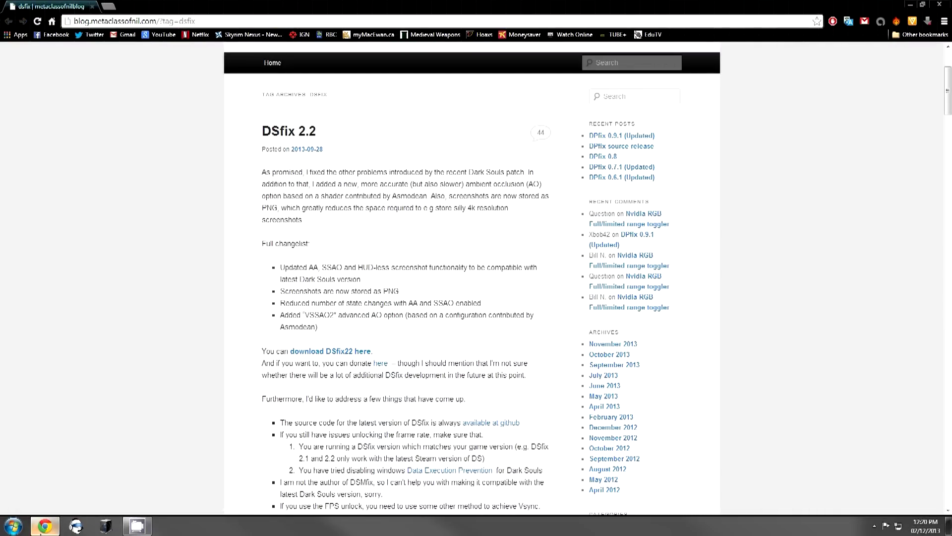
Follow the 'download DSfix22 here' link, then minimize Chrome to reveal the DSfix22 folder.
{"action": "left_click", "coordinate": [350, 348]}
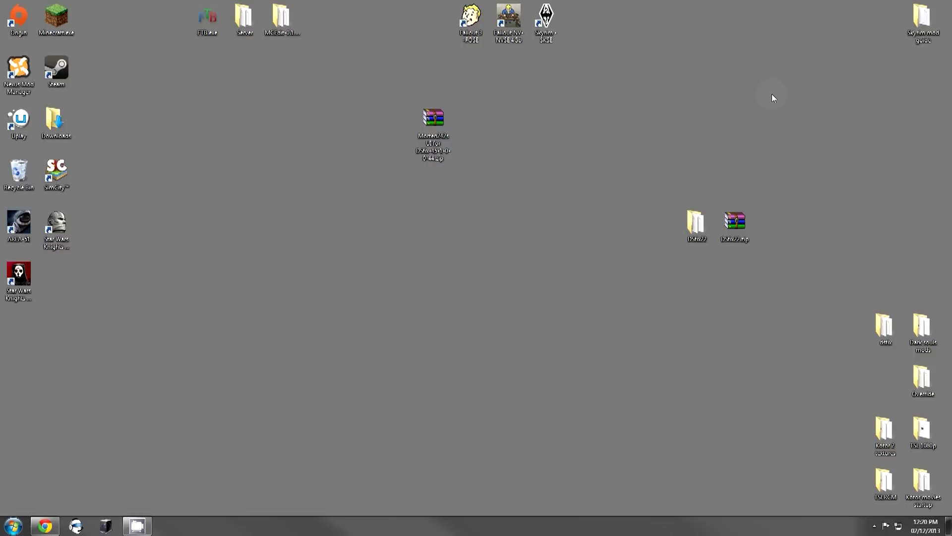
Browse DSfix22's dsfix and tex_override subfolders, then return to DSfix22 and select DSfix.ini.
{"action": "double_click", "coordinate": [707, 237]}
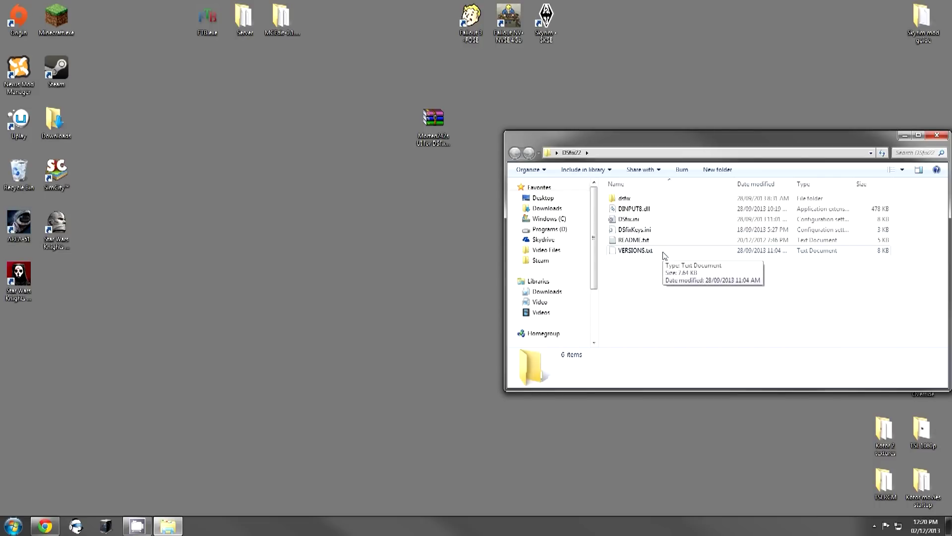
{"action": "double_click", "coordinate": [663, 200]}
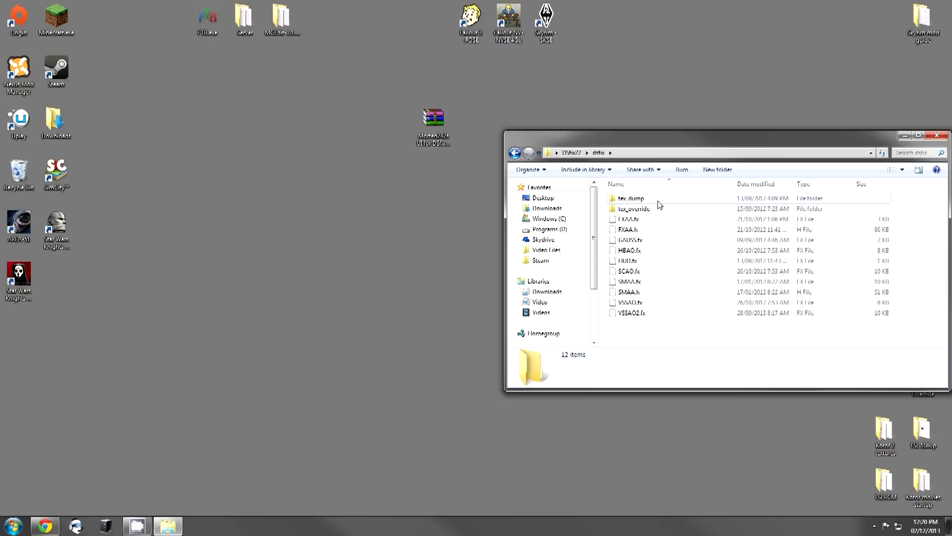
{"action": "double_click", "coordinate": [647, 209]}
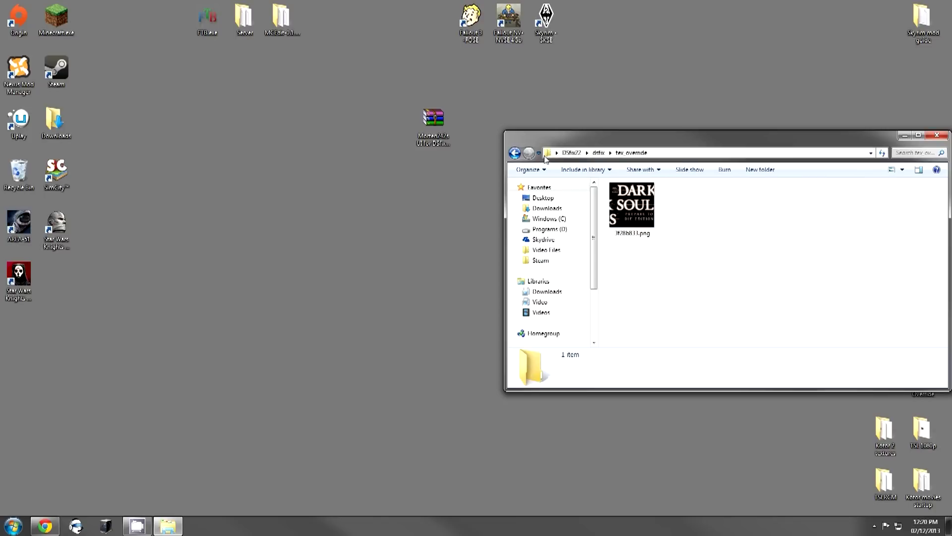
{"action": "left_click", "coordinate": [515, 152]}
{"action": "left_click", "coordinate": [516, 152]}
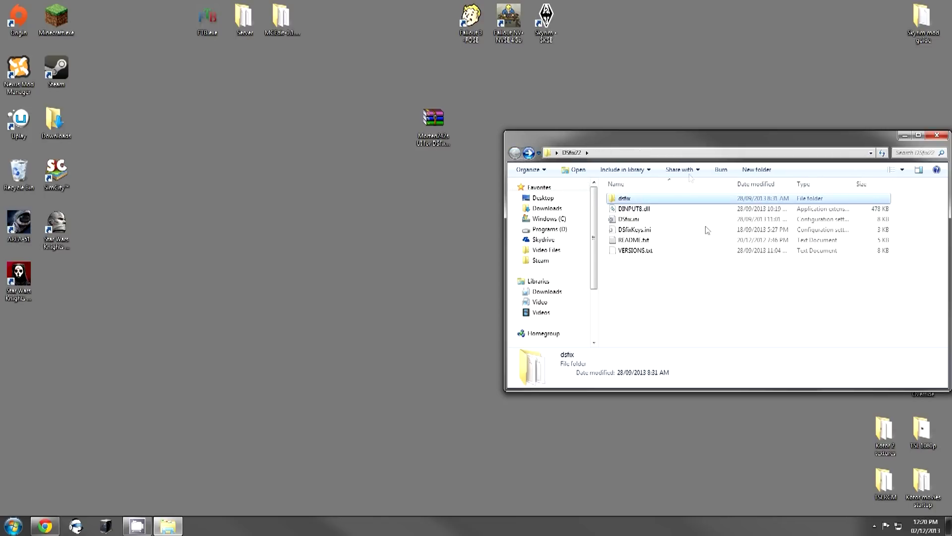
{"action": "left_click", "coordinate": [648, 219]}
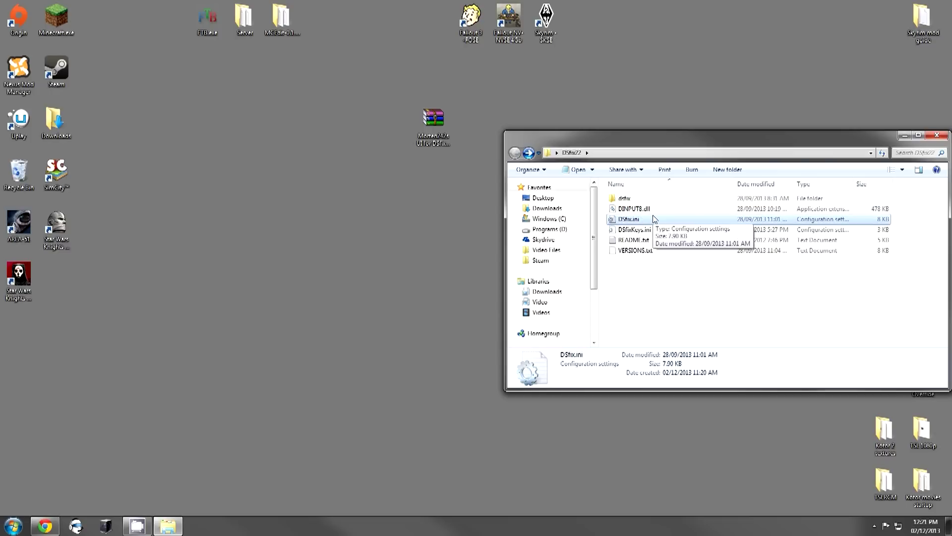
{"action": "left_click", "coordinate": [419, 311]}
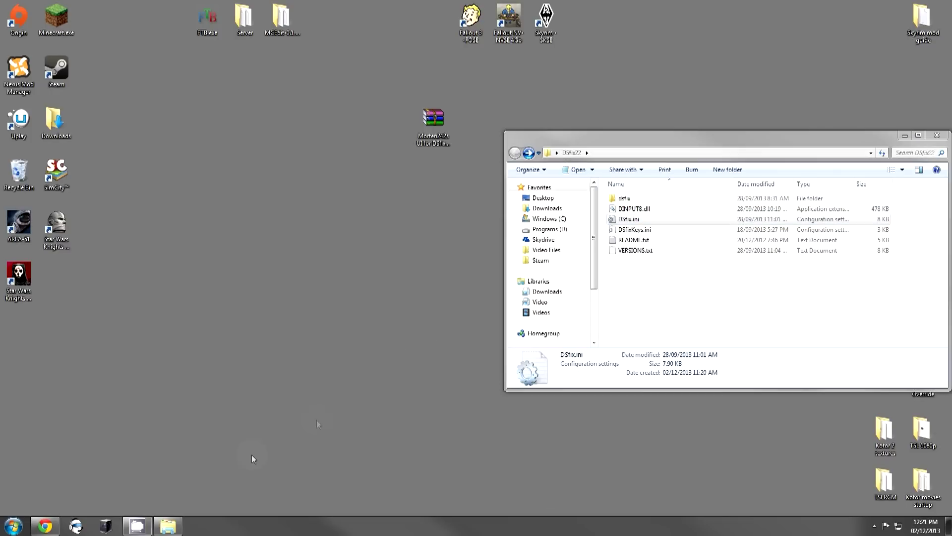
Open a new Explorer window via Computer at Programs (D:) Steam's Dark Souls Prepare to Die Edition folder.
{"action": "left_click", "coordinate": [13, 526]}
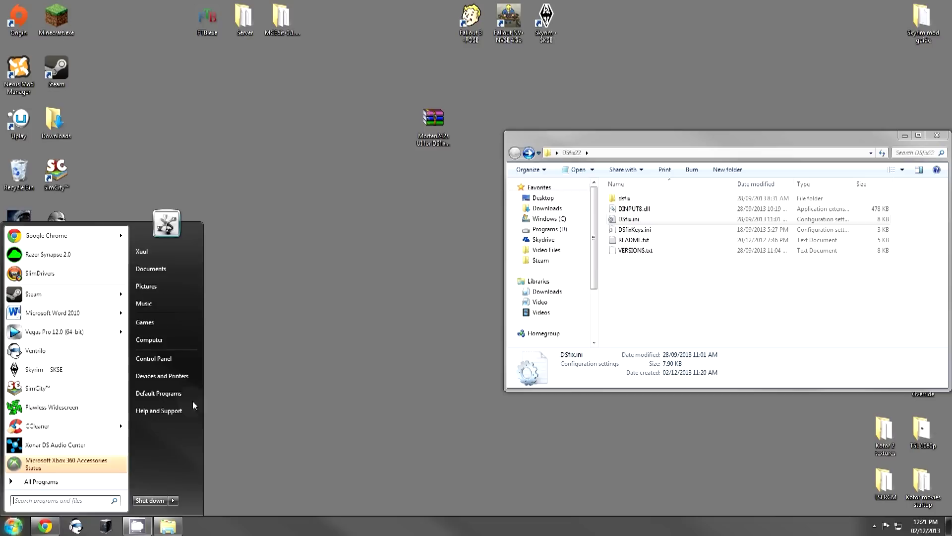
{"action": "left_click", "coordinate": [338, 338]}
{"action": "left_click", "coordinate": [169, 525]}
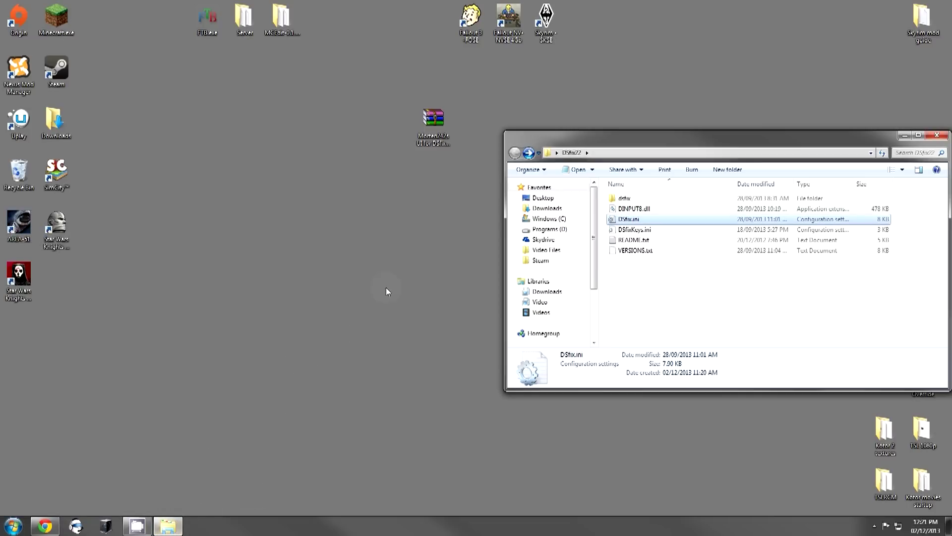
{"action": "left_click", "coordinate": [14, 526]}
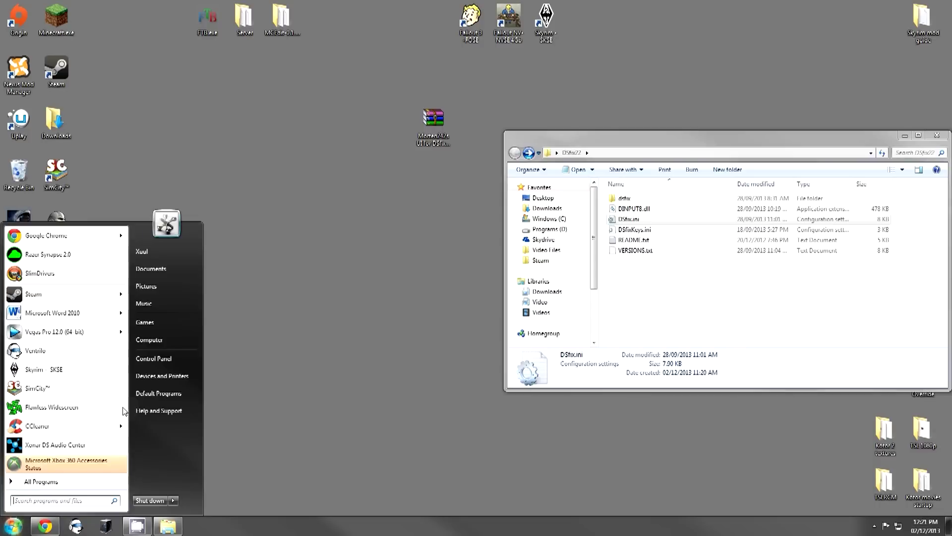
{"action": "left_click", "coordinate": [166, 342]}
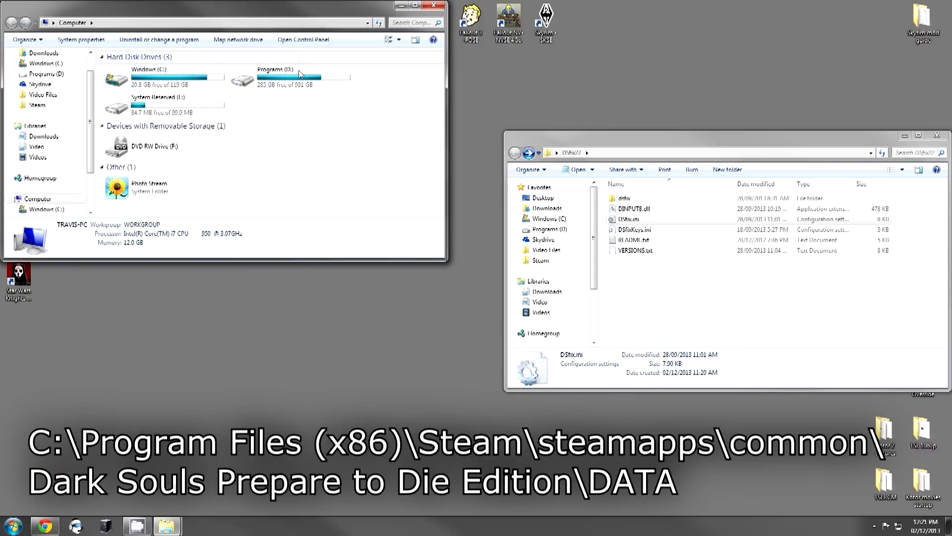
{"action": "double_click", "coordinate": [296, 83]}
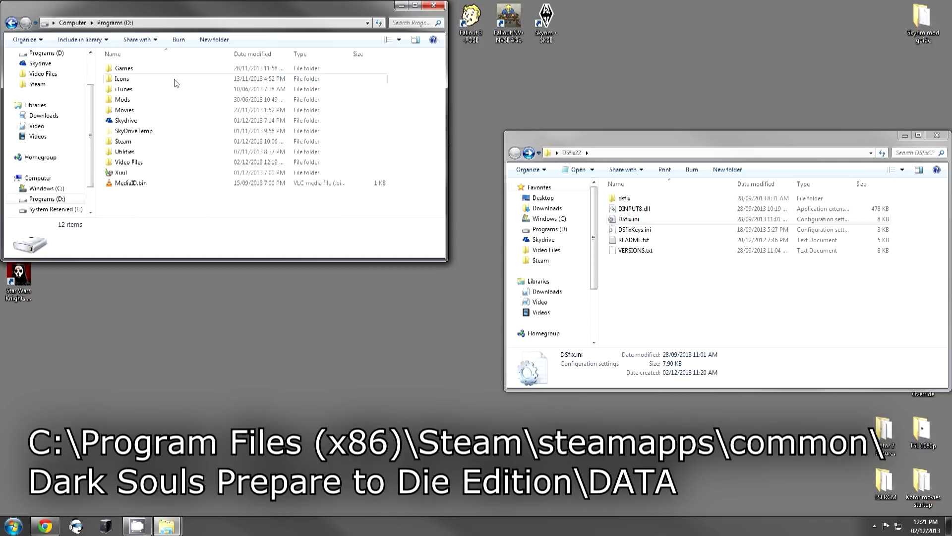
{"action": "left_click", "coordinate": [29, 84]}
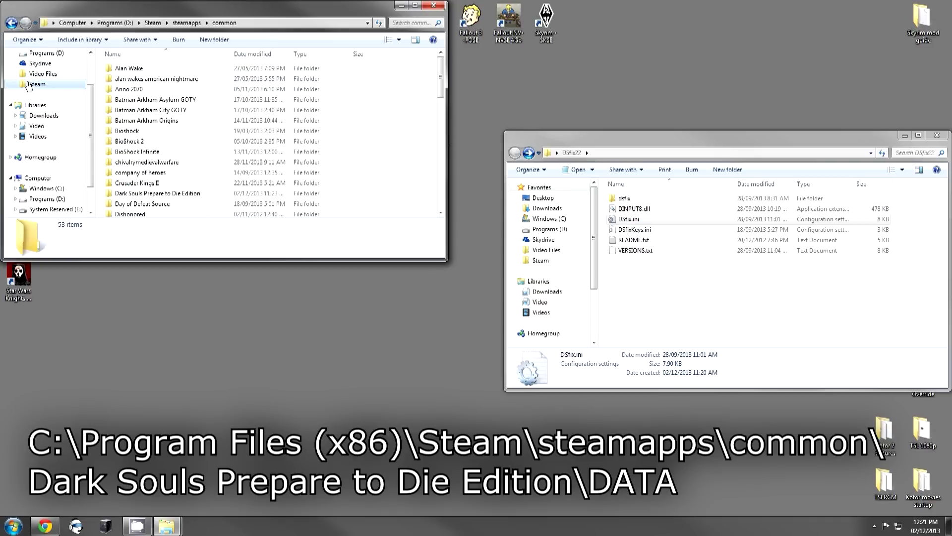
{"action": "double_click", "coordinate": [179, 194]}
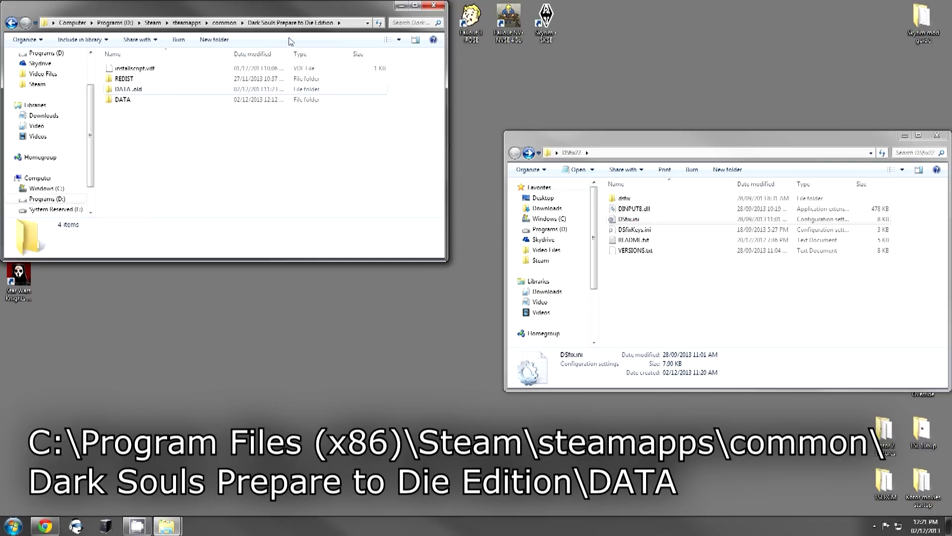
{"action": "double_click", "coordinate": [183, 98]}
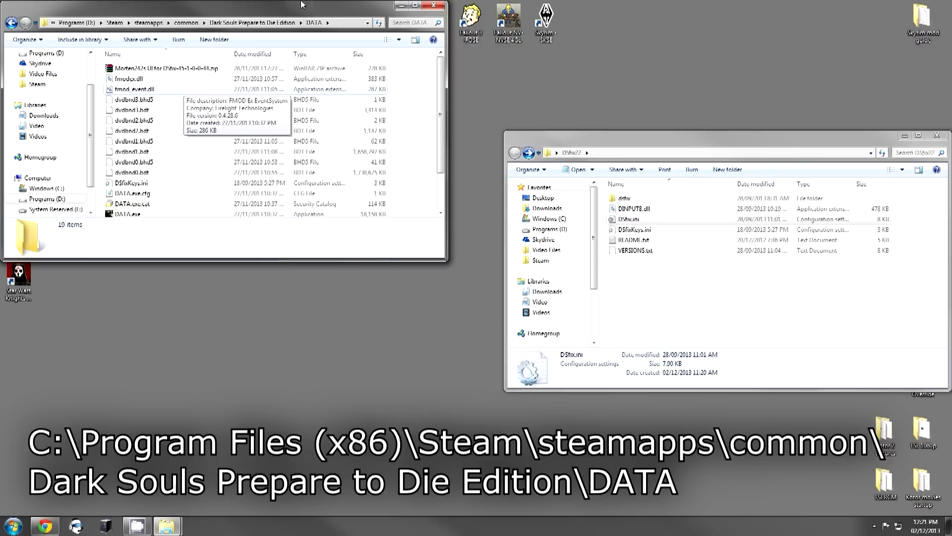
{"action": "key", "text": "BackSpace"}
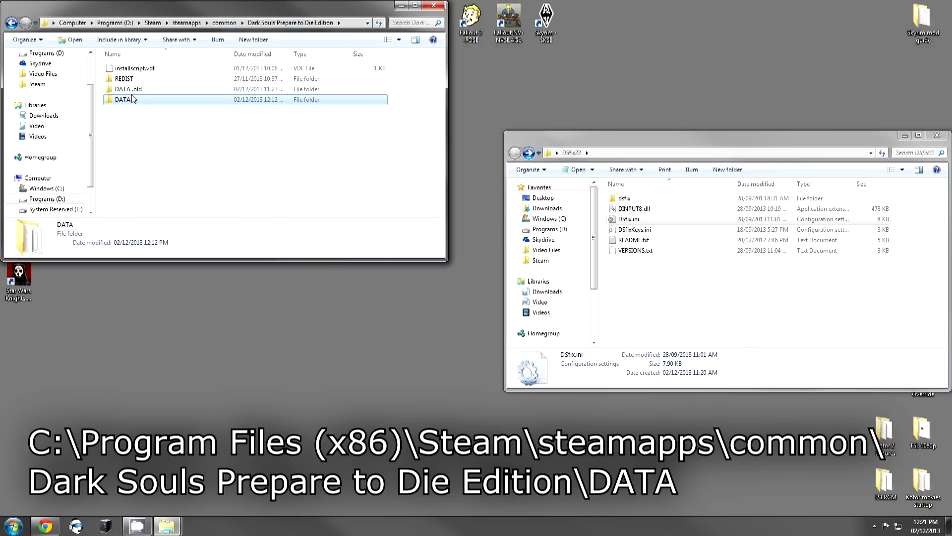
Copy all six DSfix22 files into the game's DATA folder, applying to every conflicting file.
{"action": "double_click", "coordinate": [132, 99]}
{"action": "scroll", "coordinate": [172, 117], "scroll_direction": "down", "scroll_amount": 2}
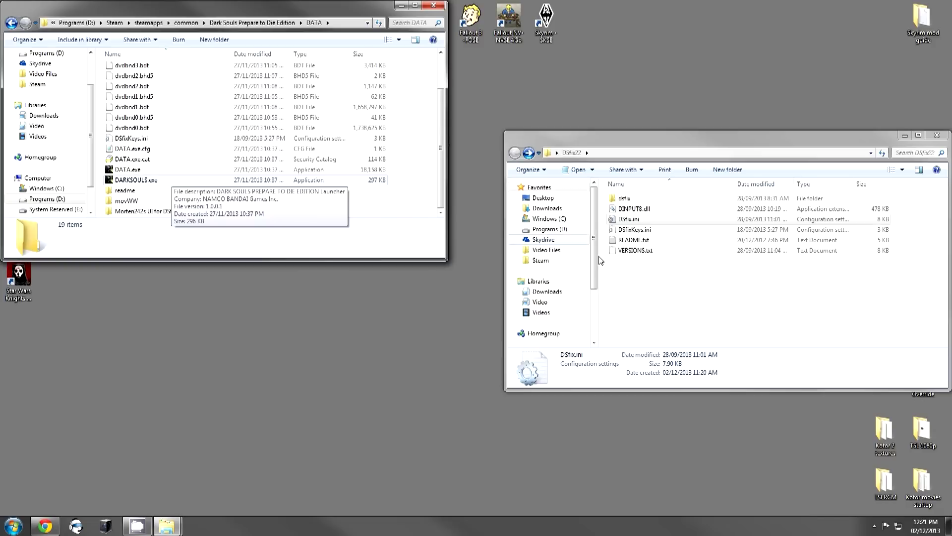
{"action": "left_click", "coordinate": [682, 281]}
{"action": "left_click_drag", "start_coordinate": [682, 281], "coordinate": [422, 201]}
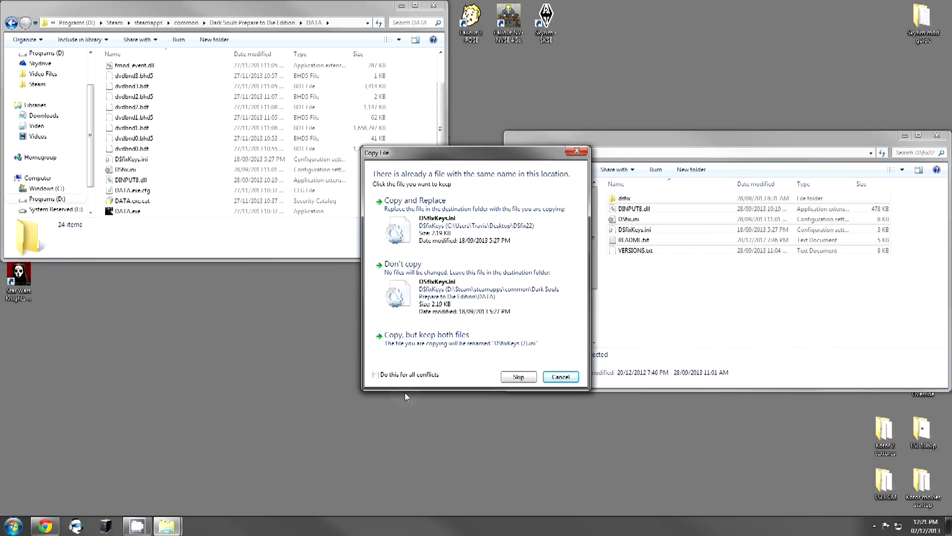
{"action": "left_click", "coordinate": [375, 374]}
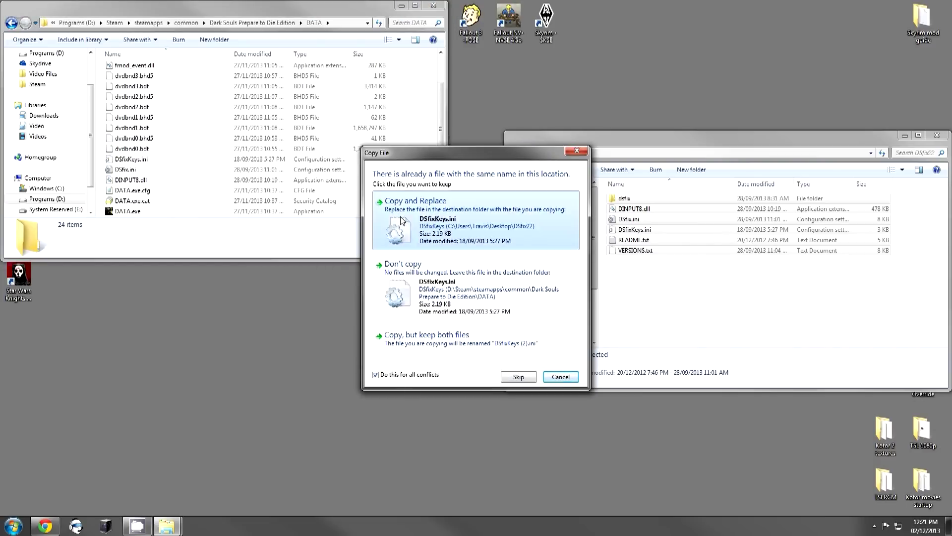
{"action": "left_click", "coordinate": [402, 221]}
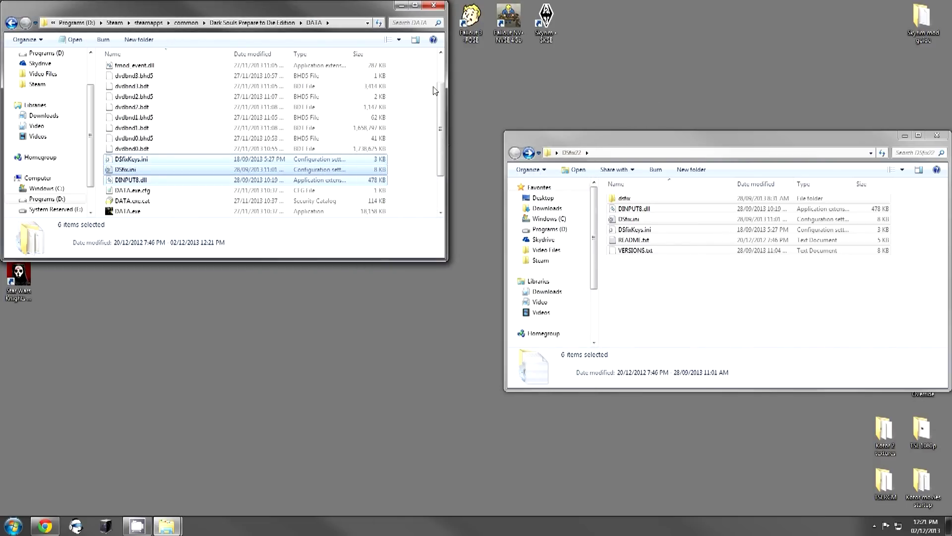
Deselect the copied files and close the DSfix22 folder window.
{"action": "left_click", "coordinate": [427, 151]}
{"action": "mouse_move", "coordinate": [435, 159]}
{"action": "left_mouse_down"}
{"action": "mouse_move", "coordinate": [450, 186]}
{"action": "mouse_move", "coordinate": [442, 198]}
{"action": "mouse_move", "coordinate": [433, 40]}
{"action": "mouse_move", "coordinate": [442, 167]}
{"action": "left_mouse_up"}
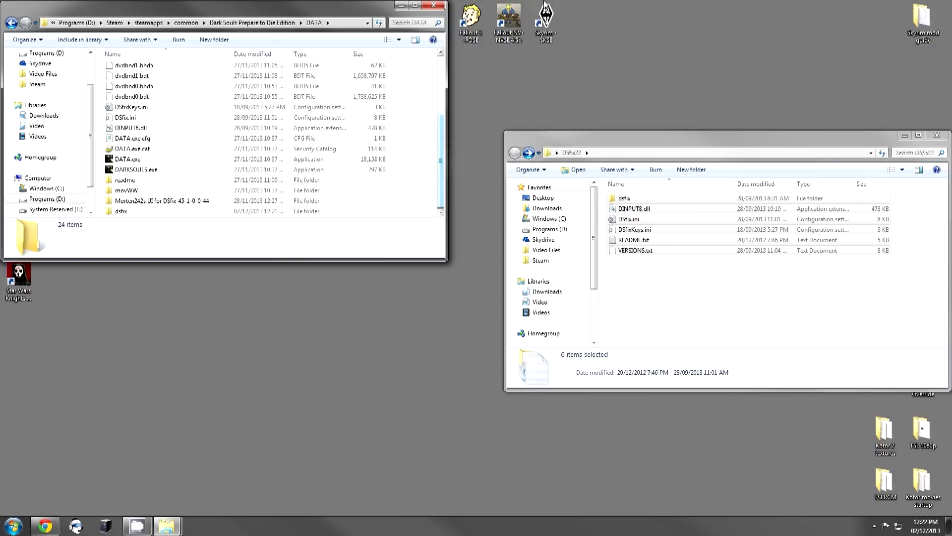
{"action": "left_click", "coordinate": [937, 135]}
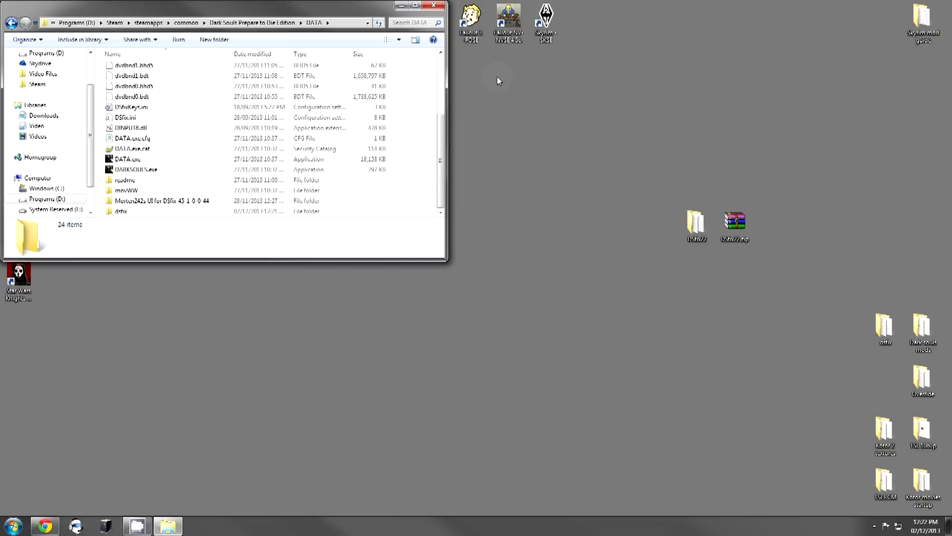
Center the DATA window and open DSfix.ini with Edit with Notepad++.
{"action": "left_click_drag", "start_coordinate": [342, 6], "coordinate": [515, 106]}
{"action": "double_click", "coordinate": [438, 115]}
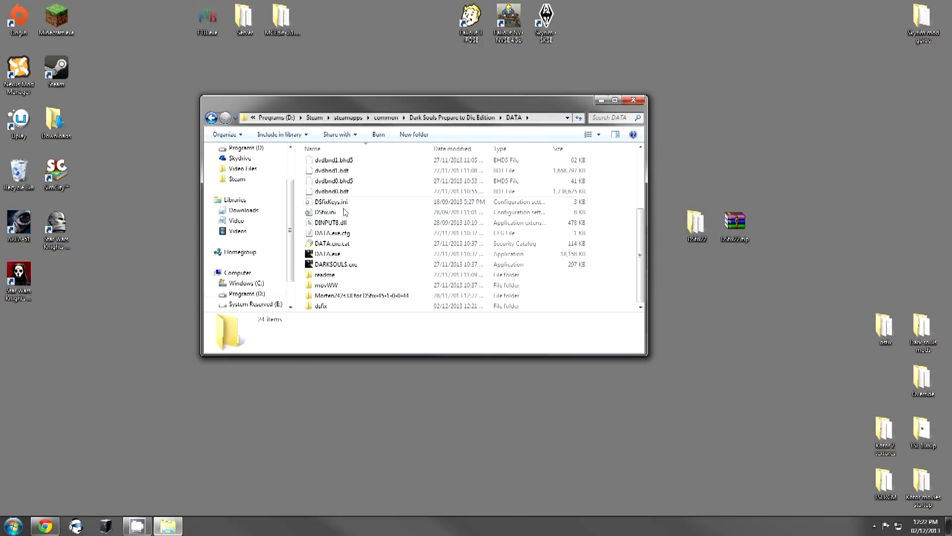
{"action": "right_click", "coordinate": [345, 214]}
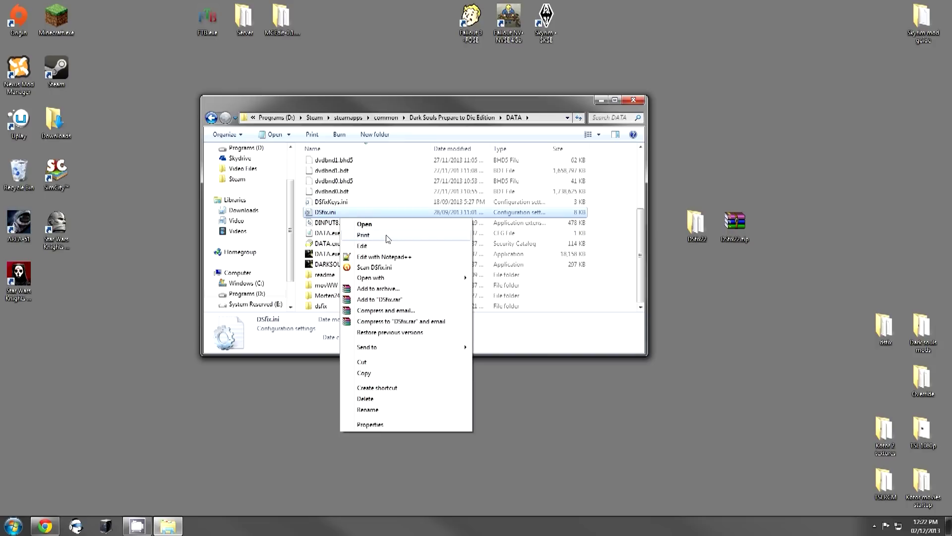
{"action": "mouse_move", "coordinate": [407, 281]}
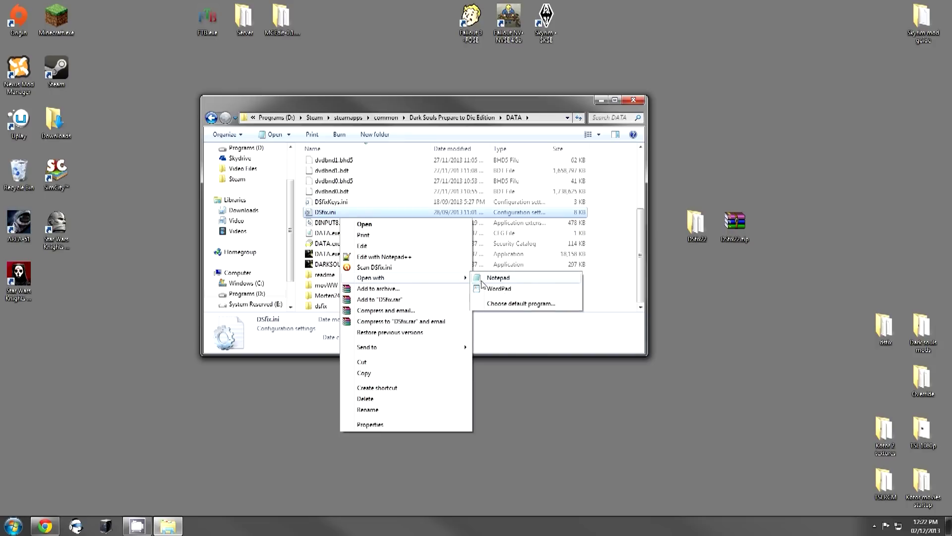
{"action": "left_click", "coordinate": [419, 259]}
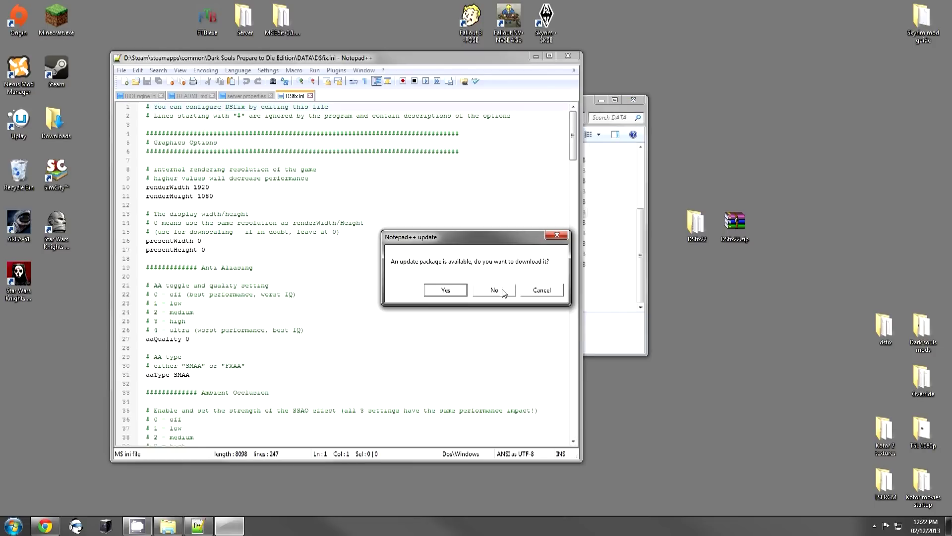
Decline the Notepad++ update and close the leftover tabs, including server.properties.
{"action": "left_click", "coordinate": [154, 95]}
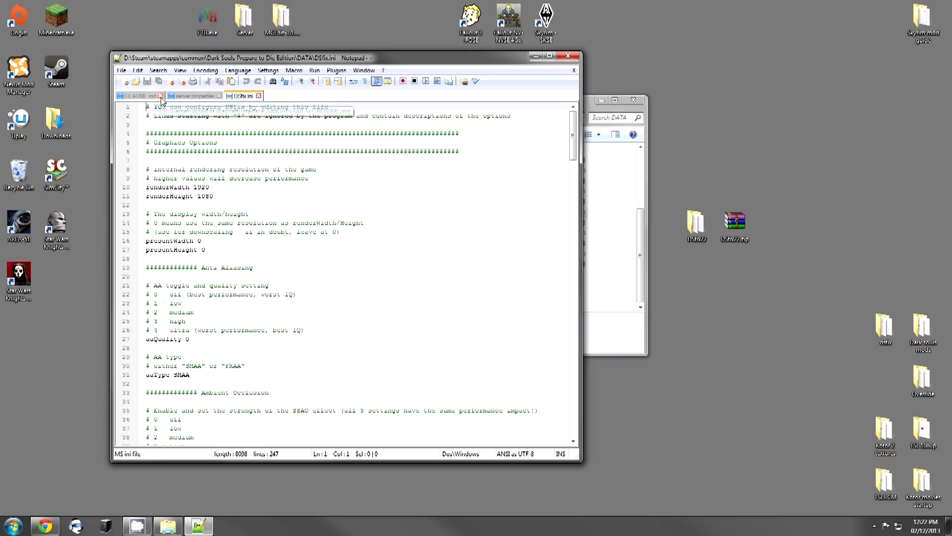
{"action": "left_click", "coordinate": [161, 96]}
{"action": "left_click", "coordinate": [167, 96]}
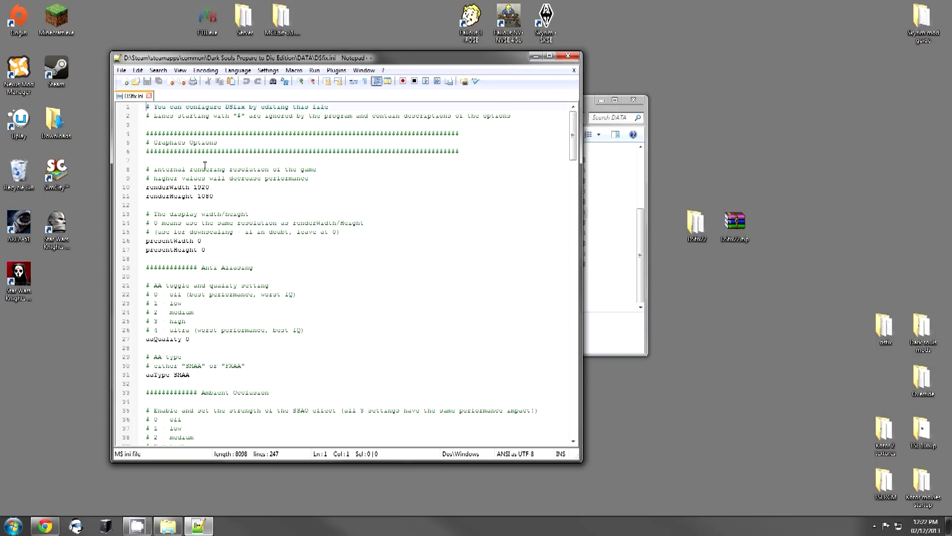
Point out the renderWidth 1920 and renderHeight 1080 lines, leaving the resolution unchanged.
{"action": "left_click_drag", "start_coordinate": [232, 196], "coordinate": [200, 179]}
{"action": "left_click", "coordinate": [265, 196]}
{"action": "scroll", "coordinate": [249, 237], "scroll_direction": "down", "scroll_amount": 2}
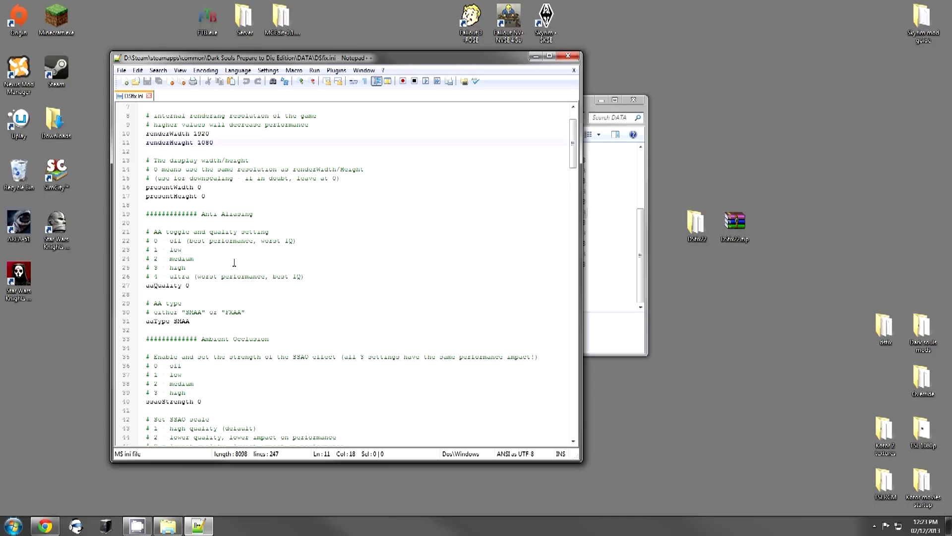
Replace aaQuality's value 0 with 3, then move down toward the ambient occlusion settings.
{"action": "left_click", "coordinate": [212, 284]}
{"action": "key", "text": "BackSpace"}
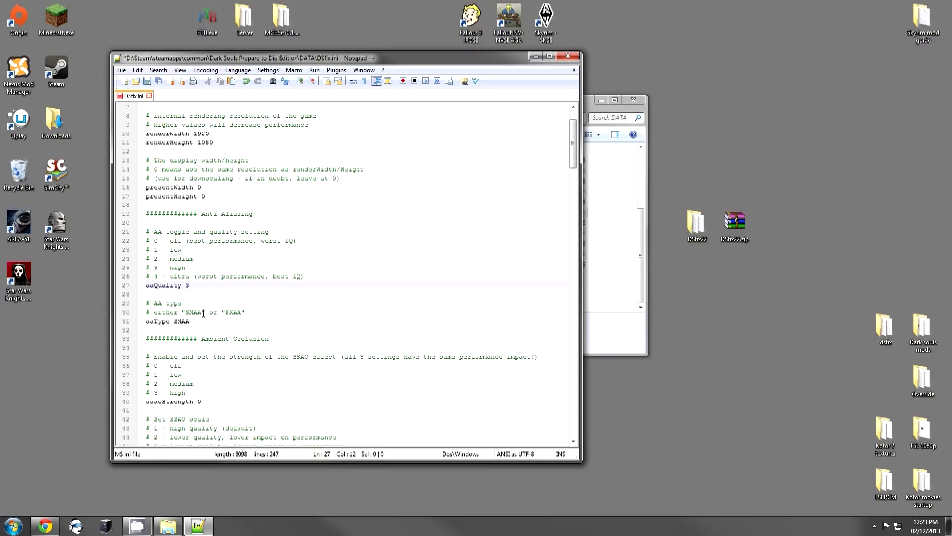
{"action": "key", "text": "Down"}
{"action": "key", "text": "Down"}
{"action": "key", "text": "Down"}
{"action": "key", "text": "Down"}
{"action": "key", "text": "Down"}
{"action": "scroll", "coordinate": [217, 318], "scroll_direction": "down", "scroll_amount": 3}
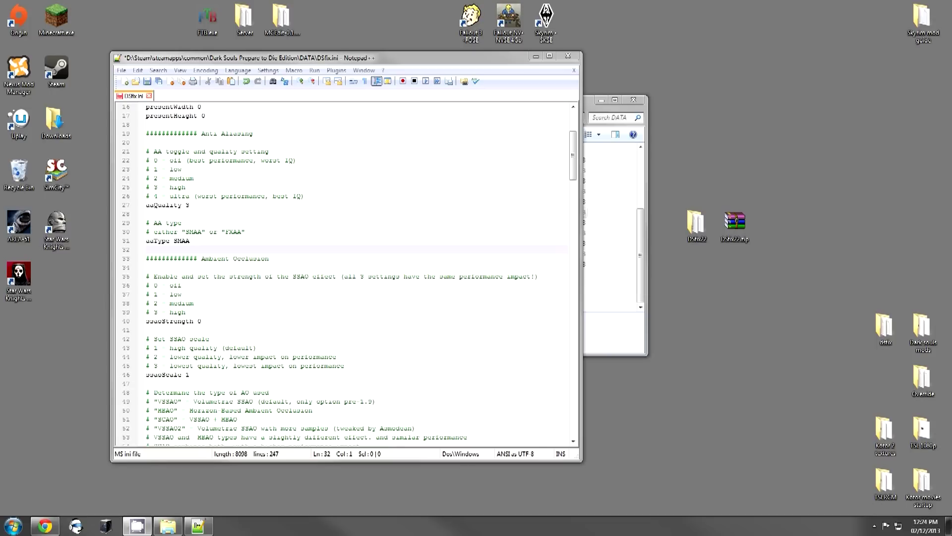
Change ssaoStrength from 0 to 3 and scroll down to the depth-of-field settings.
{"action": "left_click", "coordinate": [211, 322]}
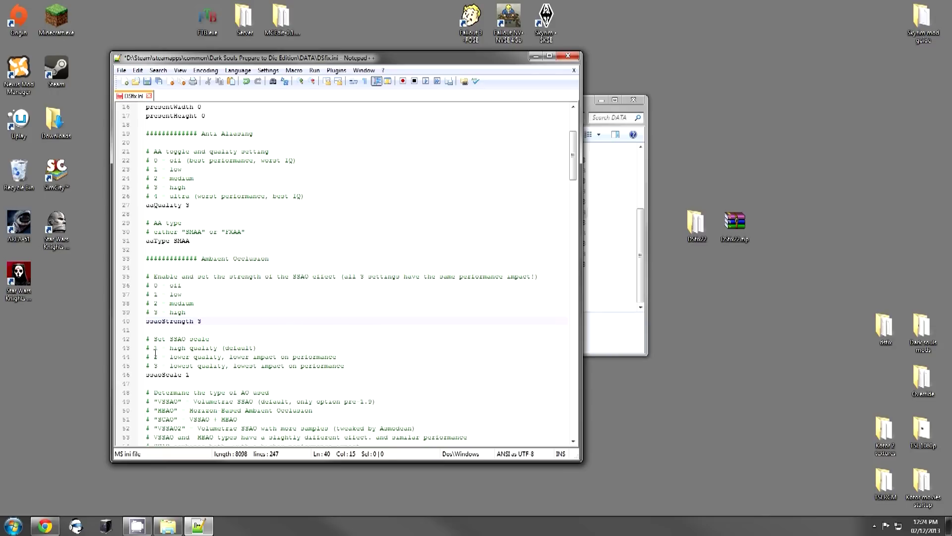
{"action": "scroll", "coordinate": [180, 346], "scroll_direction": "down", "scroll_amount": 4}
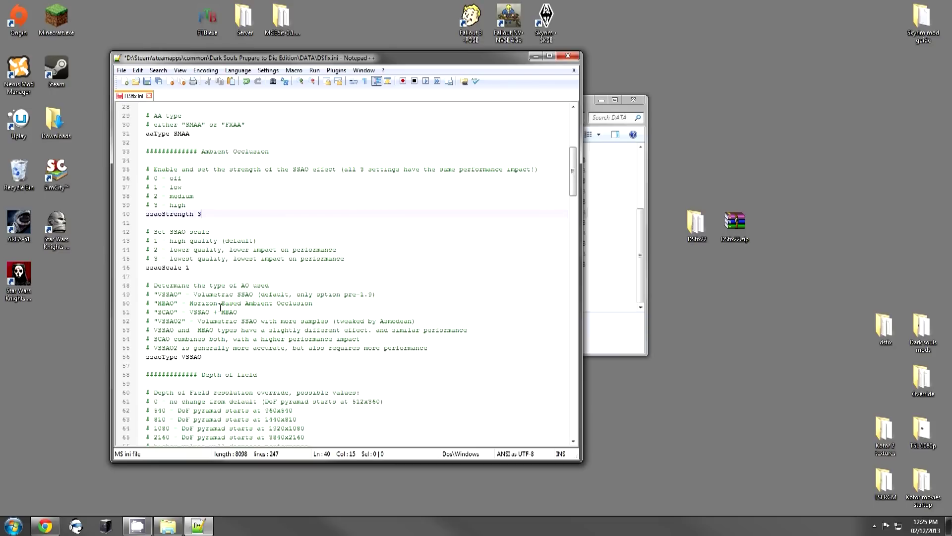
{"action": "scroll", "coordinate": [220, 307], "scroll_direction": "down", "scroll_amount": 6}
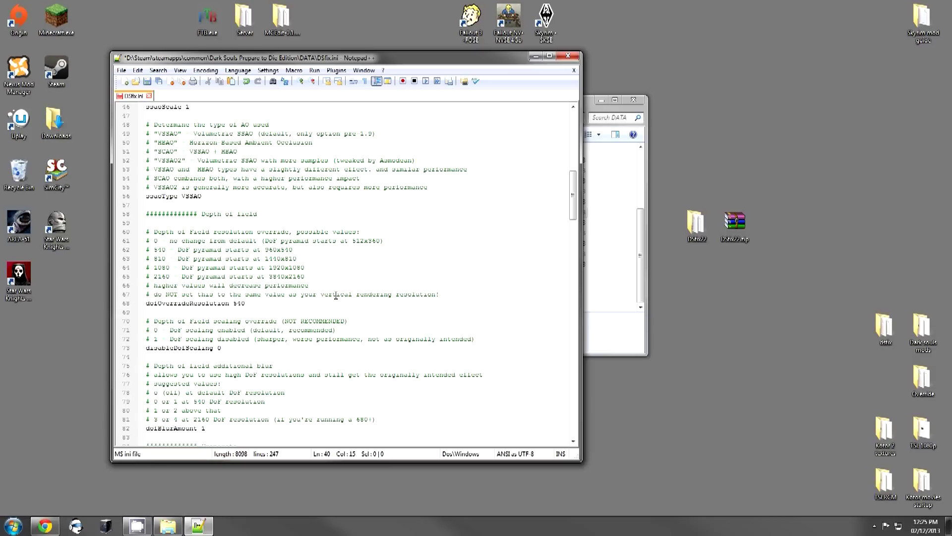
Replace dofOverrideResolution's 540 with 810 on line 68.
{"action": "left_click", "coordinate": [262, 316]}
{"action": "left_click", "coordinate": [258, 304]}
{"action": "key", "text": "BackSpace"}
{"action": "key", "text": "BackSpace"}
{"action": "key", "text": "BackSpace"}
{"action": "type", "text": "810"}
Review the disableDofScaling and DoF resolution suggestion lines, then scroll to the framerate section.
{"action": "left_click", "coordinate": [228, 348]}
{"action": "scroll", "coordinate": [258, 322], "scroll_direction": "down", "scroll_amount": 1}
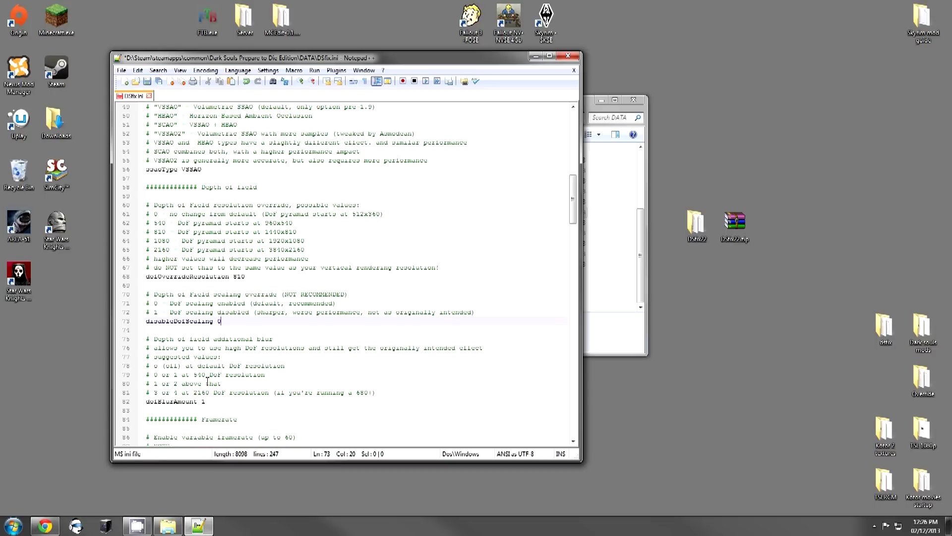
{"action": "left_click_drag", "start_coordinate": [193, 375], "coordinate": [213, 375]}
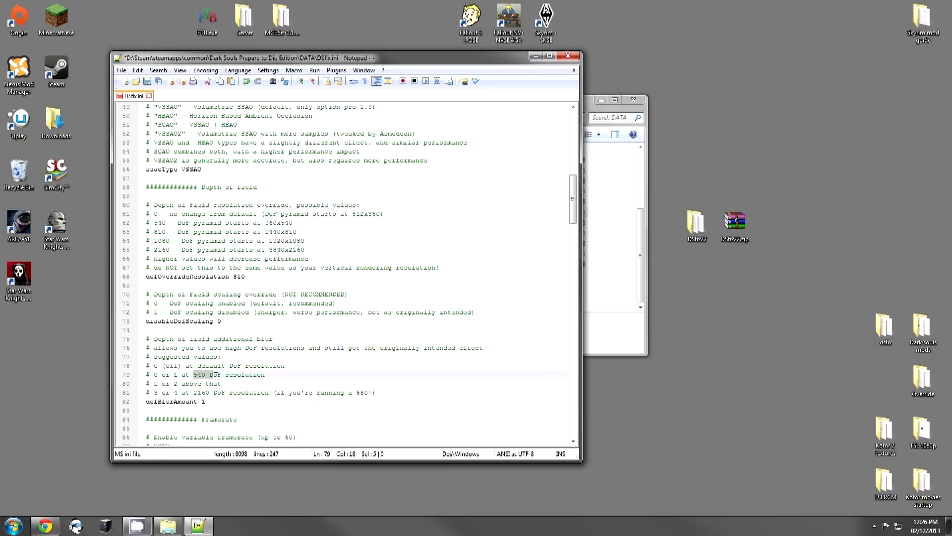
{"action": "left_click", "coordinate": [371, 383]}
{"action": "scroll", "coordinate": [251, 405], "scroll_direction": "down", "scroll_amount": 7}
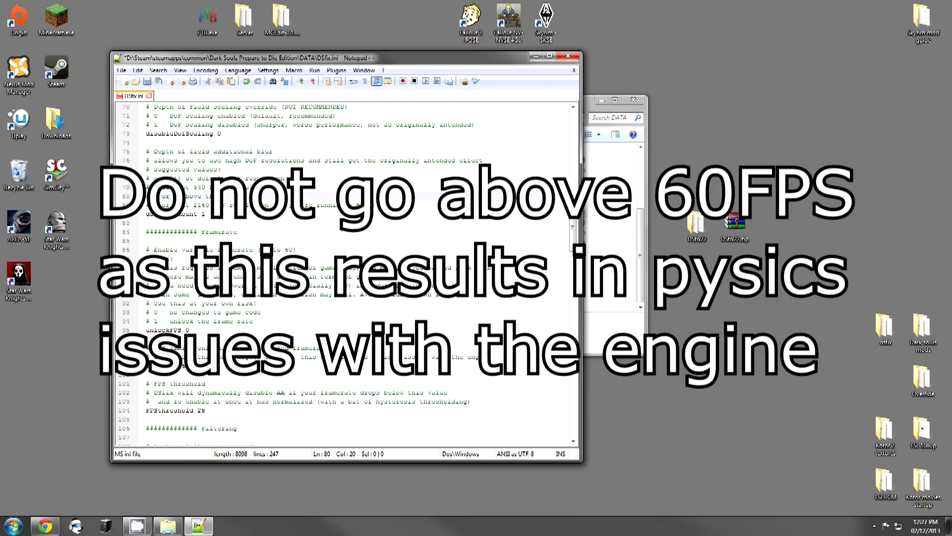
Change unlockFPS from 0 to 1 in DSfix.ini.
{"action": "left_click", "coordinate": [202, 329]}
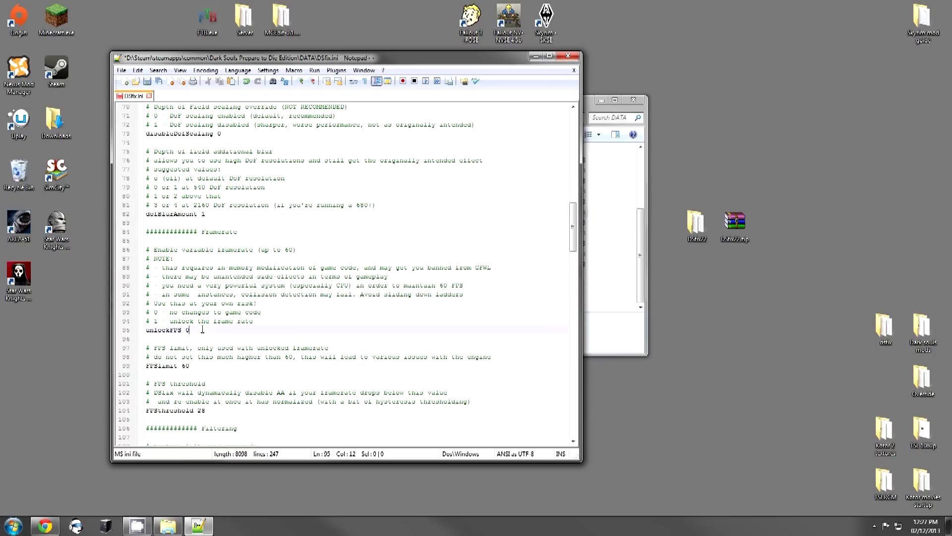
{"action": "key", "text": "BackSpace"}
{"action": "type", "text": "1"}
Lower FPSthreshold from 28 to 15.
{"action": "scroll", "coordinate": [281, 343], "scroll_direction": "down", "scroll_amount": 1}
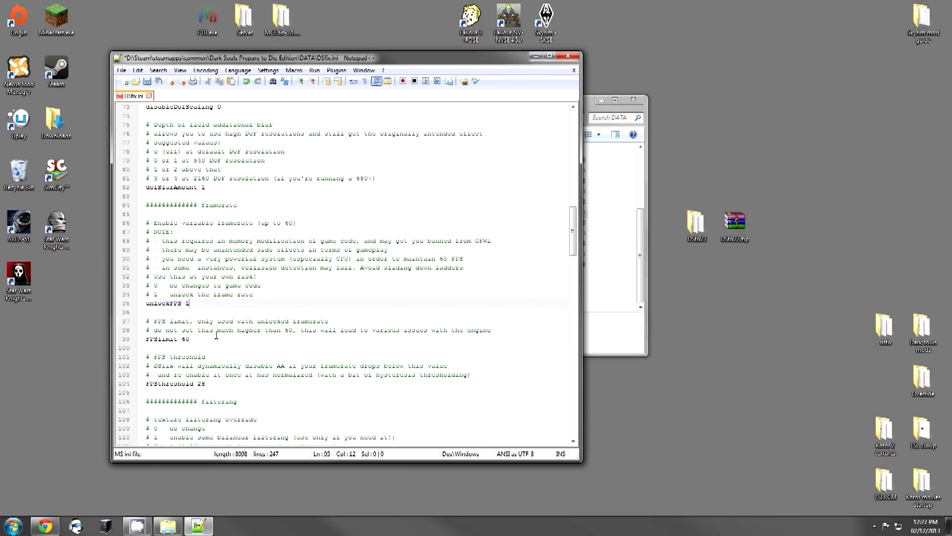
{"action": "left_click", "coordinate": [235, 384]}
{"action": "scroll", "coordinate": [239, 383], "scroll_direction": "down", "scroll_amount": 3}
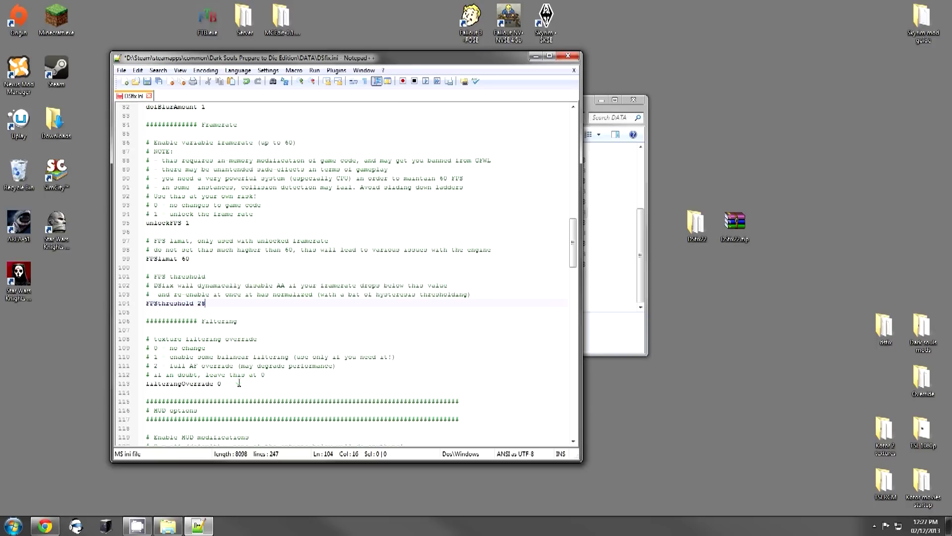
{"action": "key", "text": "BackSpace"}
{"action": "key", "text": "BackSpace"}
{"action": "type", "text": "15"}
{"action": "scroll", "coordinate": [258, 323], "scroll_direction": "down", "scroll_amount": 3}
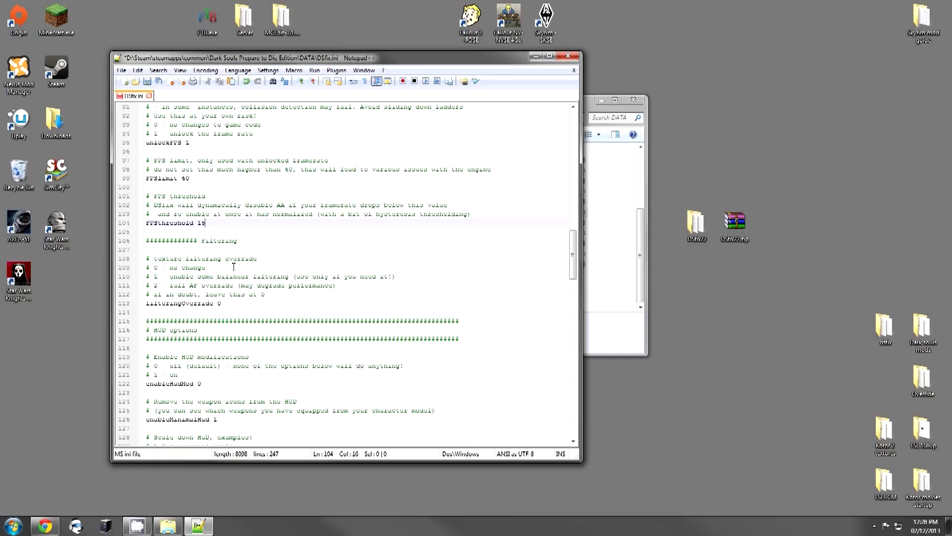
{"action": "scroll", "coordinate": [233, 266], "scroll_direction": "down", "scroll_amount": 6}
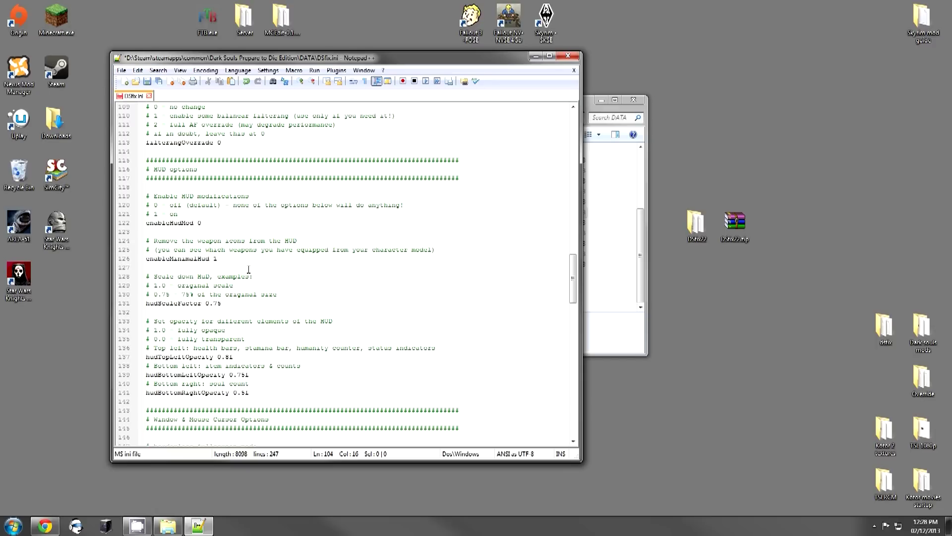
{"action": "scroll", "coordinate": [248, 270], "scroll_direction": "down", "scroll_amount": 8}
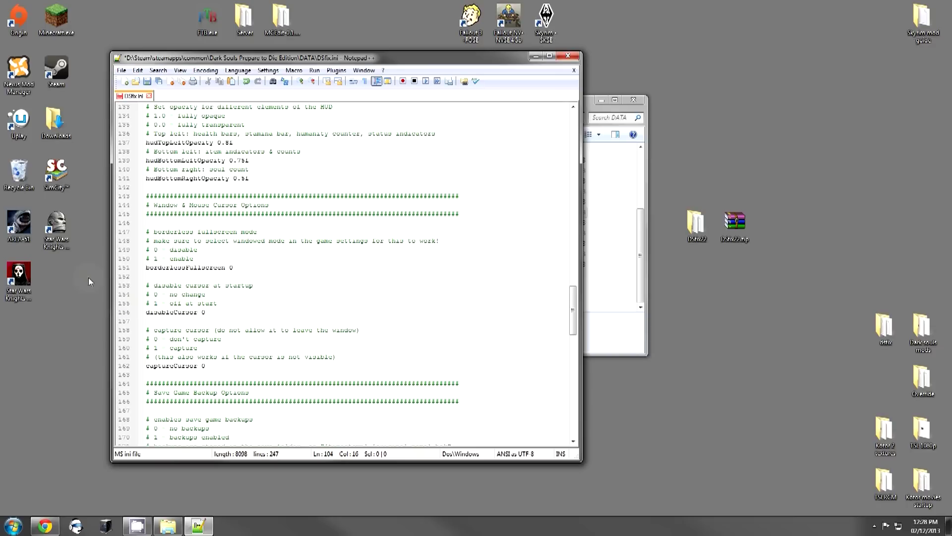
Change borderlessFullscreen on line 151 from 0 to 1.
{"action": "left_click", "coordinate": [261, 270]}
{"action": "key", "text": "BackSpace"}
{"action": "type", "text": "1"}
{"action": "scroll", "coordinate": [394, 228], "scroll_direction": "down", "scroll_amount": 1}
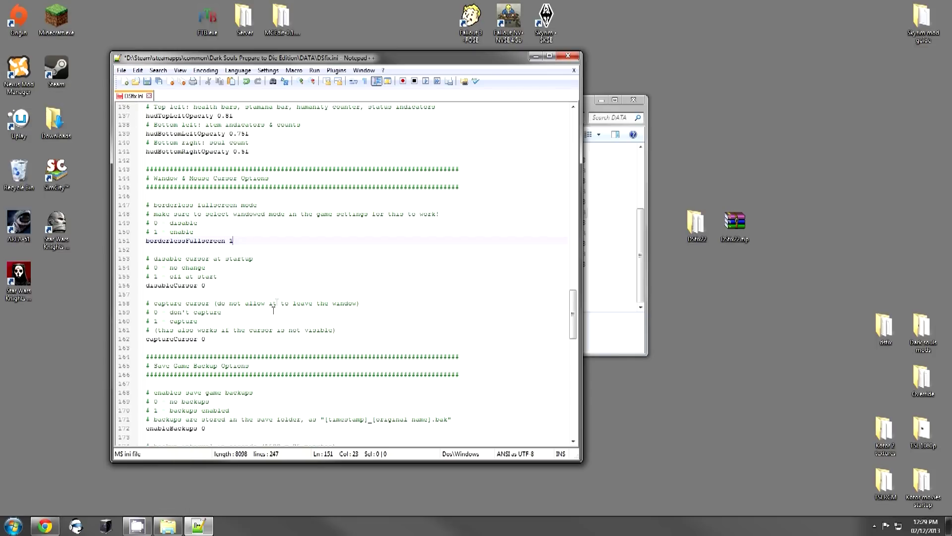
{"action": "scroll", "coordinate": [305, 284], "scroll_direction": "down", "scroll_amount": 6}
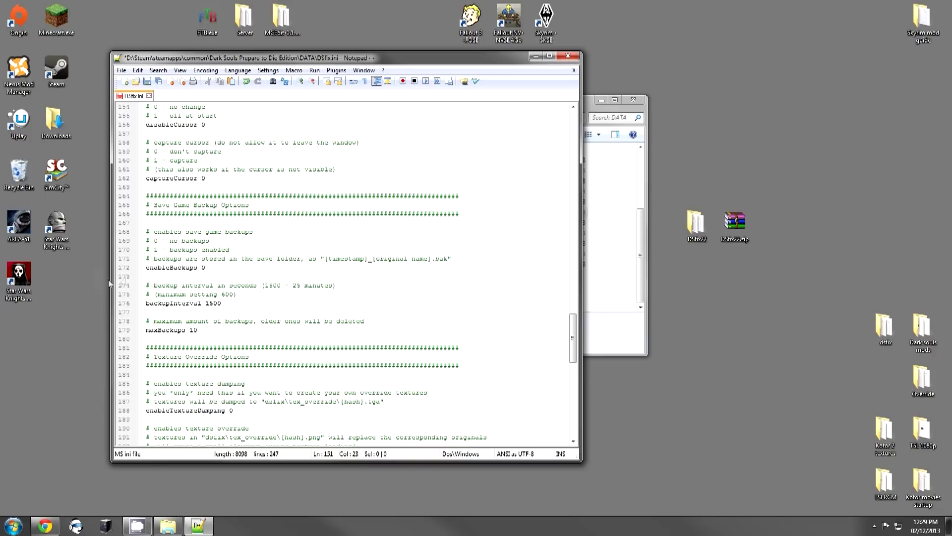
Change enableTextureOverride from 0 to 1.
{"action": "scroll", "coordinate": [221, 288], "scroll_direction": "down", "scroll_amount": 5}
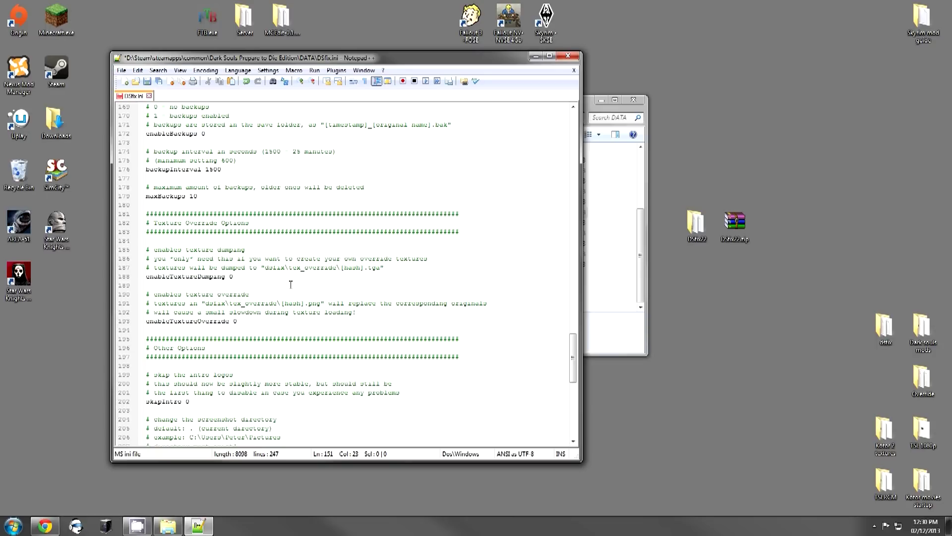
{"action": "left_click", "coordinate": [273, 277]}
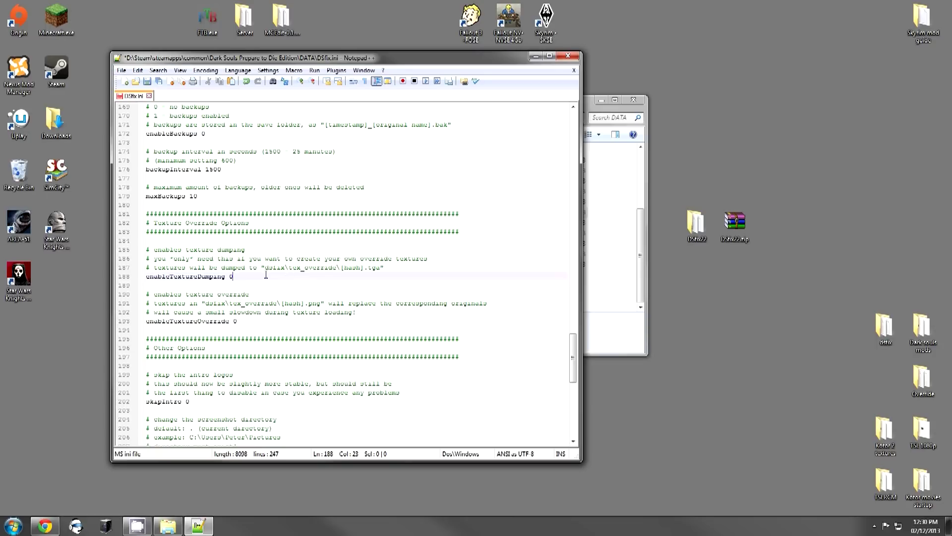
{"action": "left_click", "coordinate": [294, 284]}
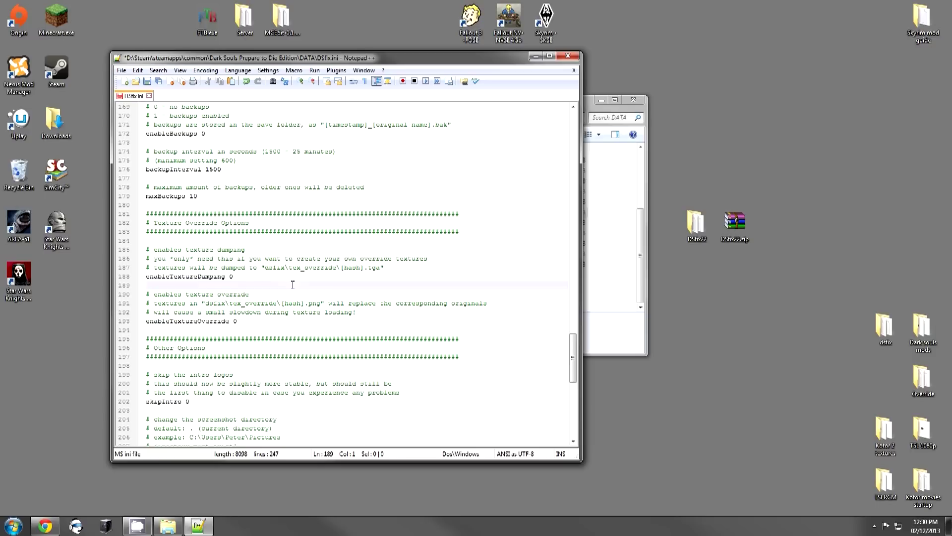
{"action": "left_click", "coordinate": [246, 277]}
{"action": "key", "text": "BackSpace"}
{"action": "type", "text": "1"}
Change skipIntro from 0 to 1.
{"action": "scroll", "coordinate": [306, 308], "scroll_direction": "down", "scroll_amount": 3}
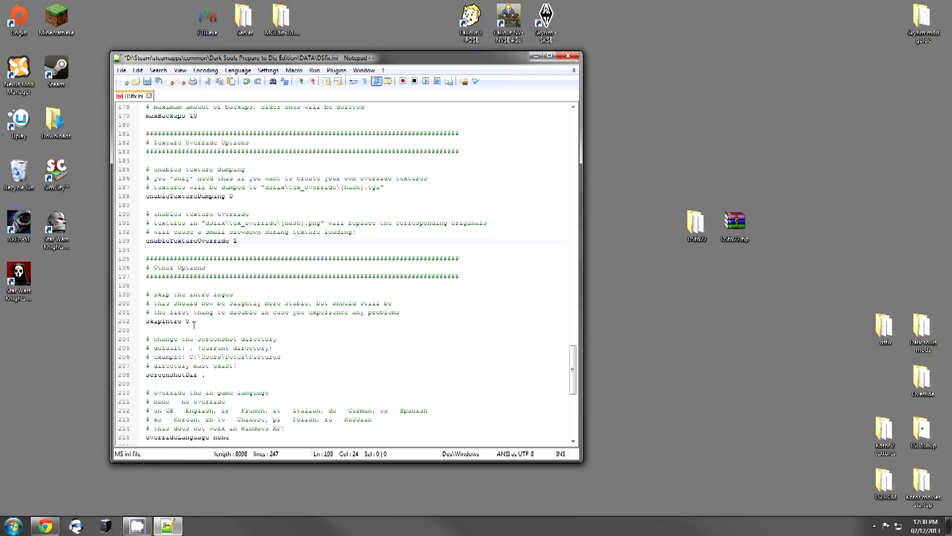
{"action": "left_click", "coordinate": [201, 323]}
{"action": "key", "text": "BackSpace"}
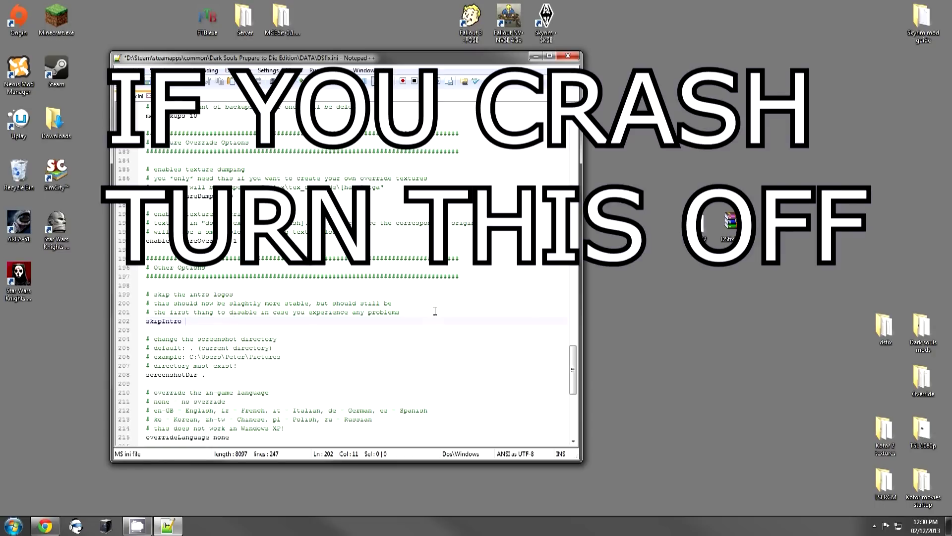
{"action": "type", "text": "1"}
Review the rest of DSfix.ini and save it.
{"action": "scroll", "coordinate": [287, 341], "scroll_direction": "down", "scroll_amount": 3}
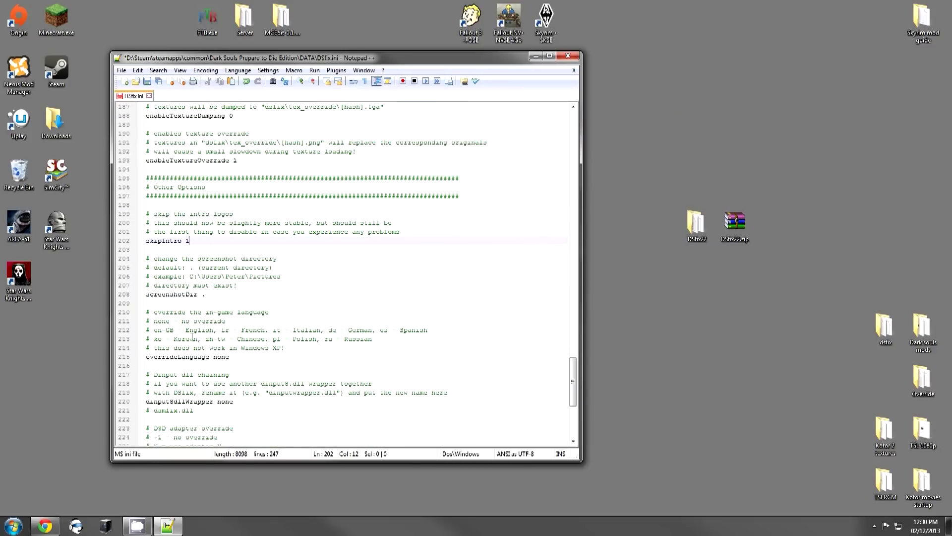
{"action": "scroll", "coordinate": [183, 332], "scroll_direction": "down", "scroll_amount": 1}
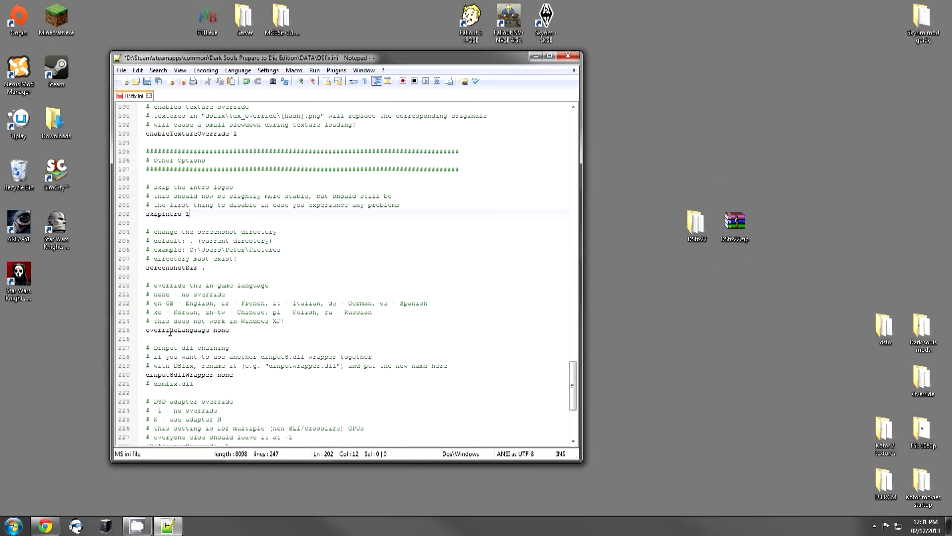
{"action": "scroll", "coordinate": [170, 332], "scroll_direction": "down", "scroll_amount": 1}
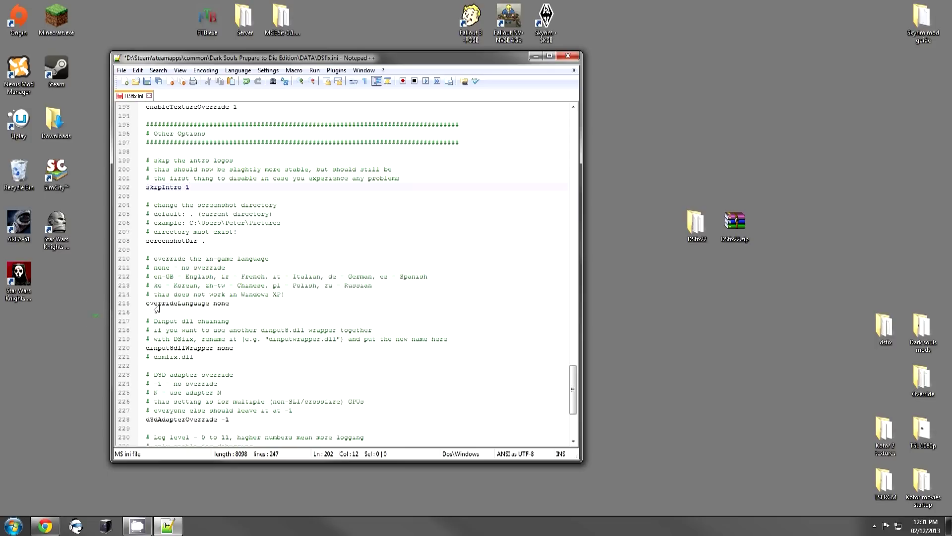
{"action": "scroll", "coordinate": [178, 307], "scroll_direction": "down", "scroll_amount": 5}
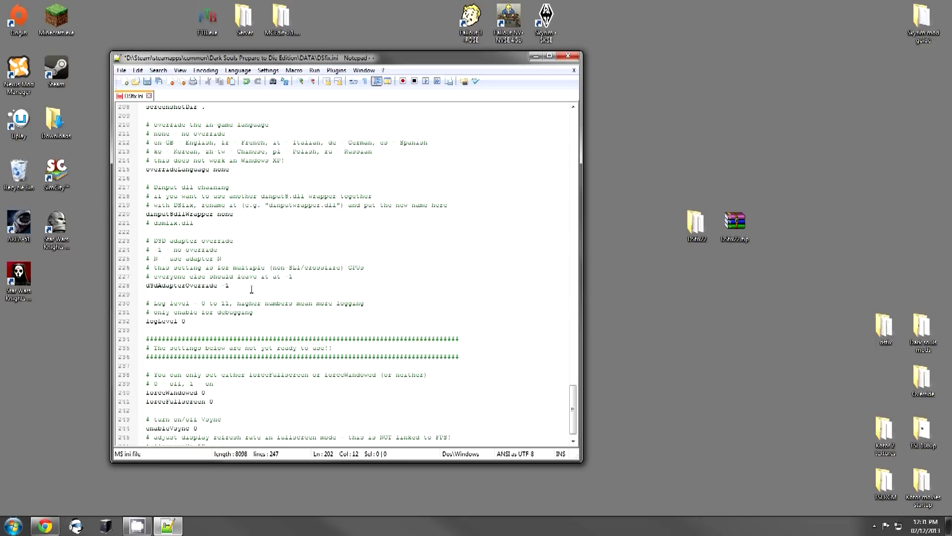
{"action": "scroll", "coordinate": [229, 292], "scroll_direction": "down", "scroll_amount": 1}
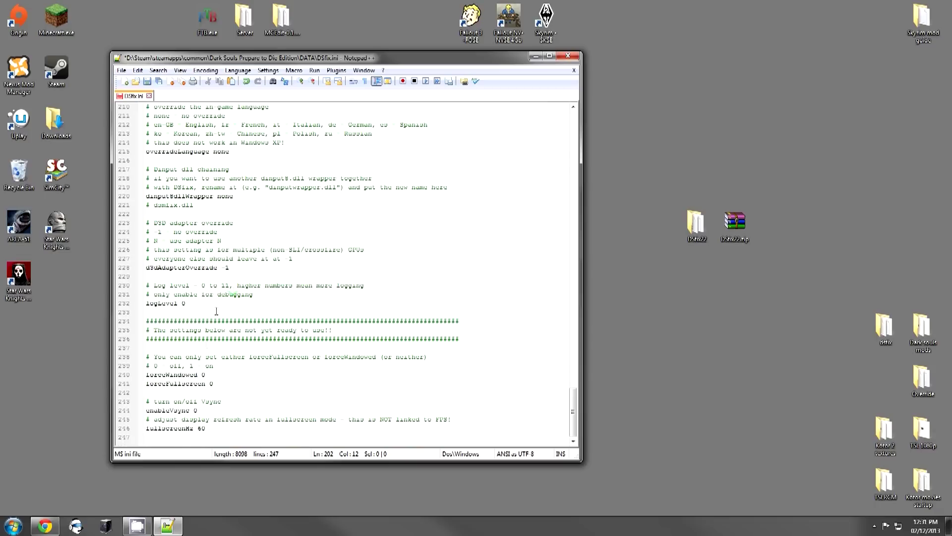
{"action": "scroll", "coordinate": [254, 408], "scroll_direction": "up", "scroll_amount": 3}
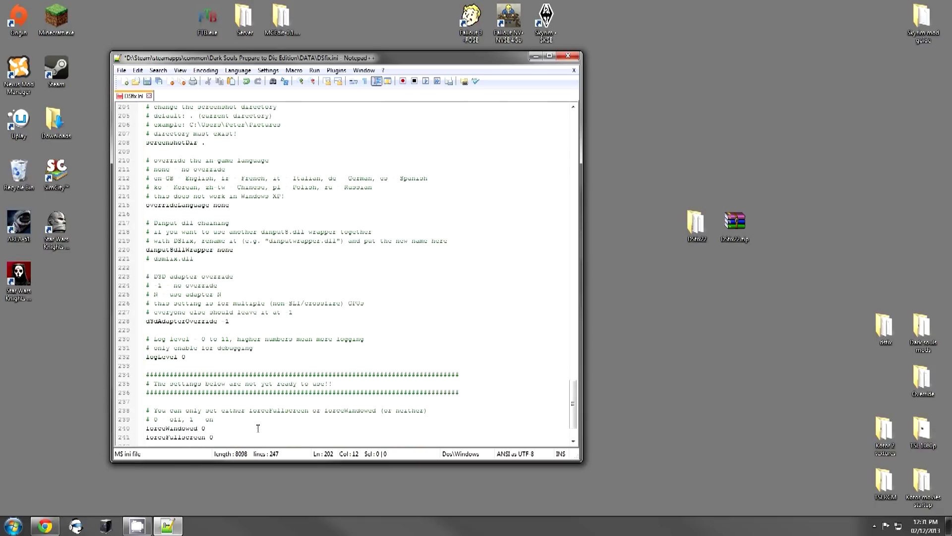
{"action": "scroll", "coordinate": [191, 318], "scroll_direction": "up", "scroll_amount": 8}
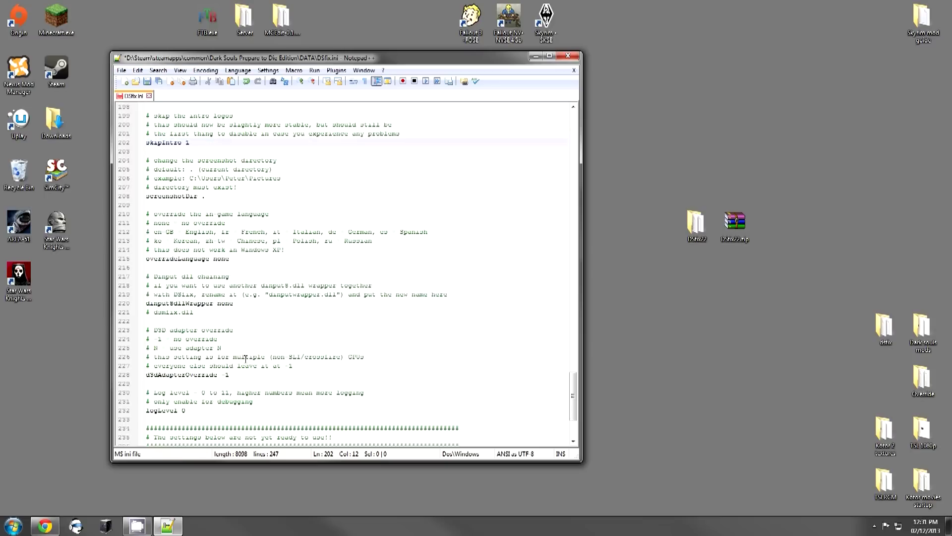
{"action": "left_click", "coordinate": [148, 82]}
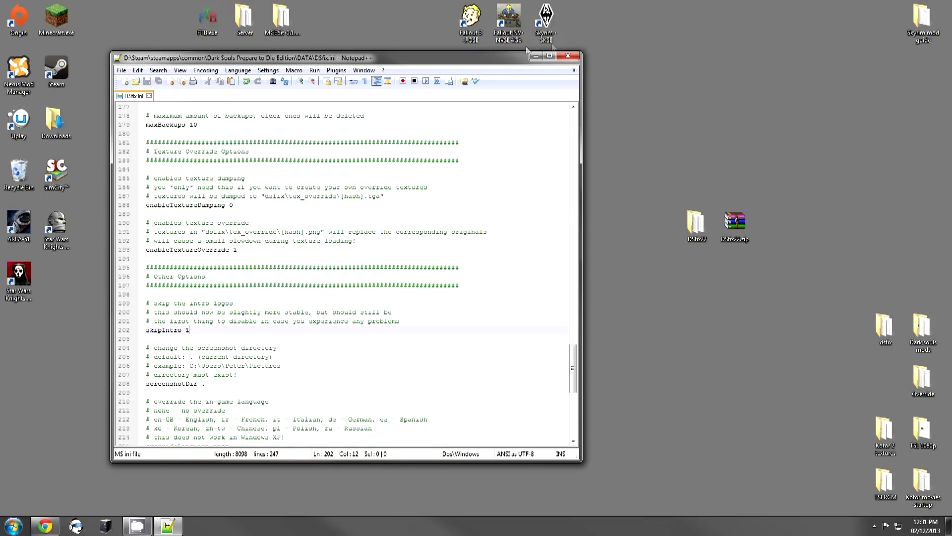
Close Notepad++ and acknowledge Dark Souls' online-play warning at launch.
{"action": "left_click", "coordinate": [568, 56]}
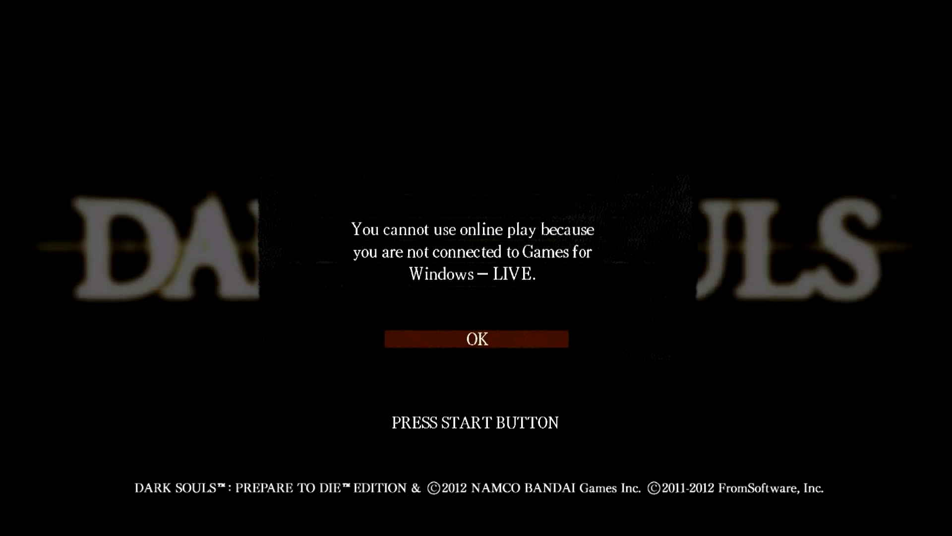
{"action": "key", "text": "Return"}
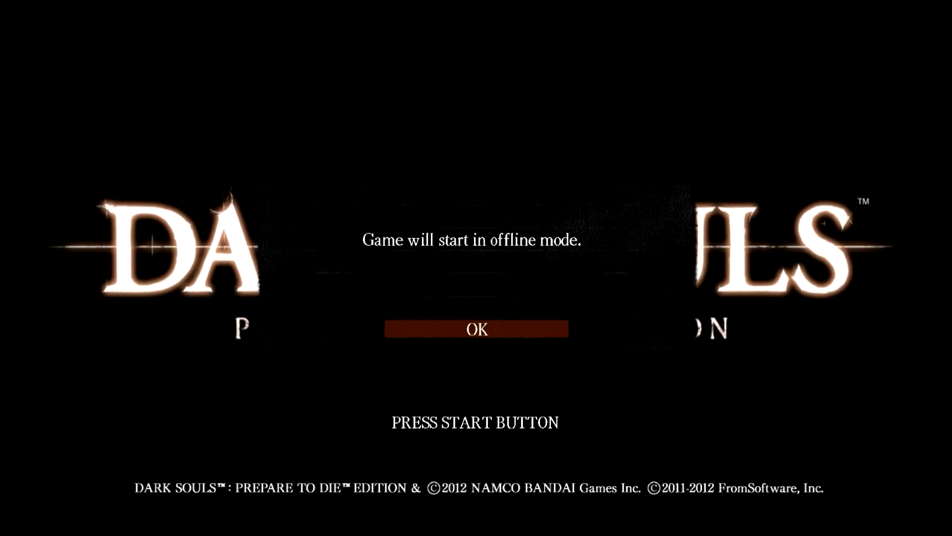
Dismiss the 'Game will start in offline mode' notice with OK.
{"action": "key", "text": "Return"}
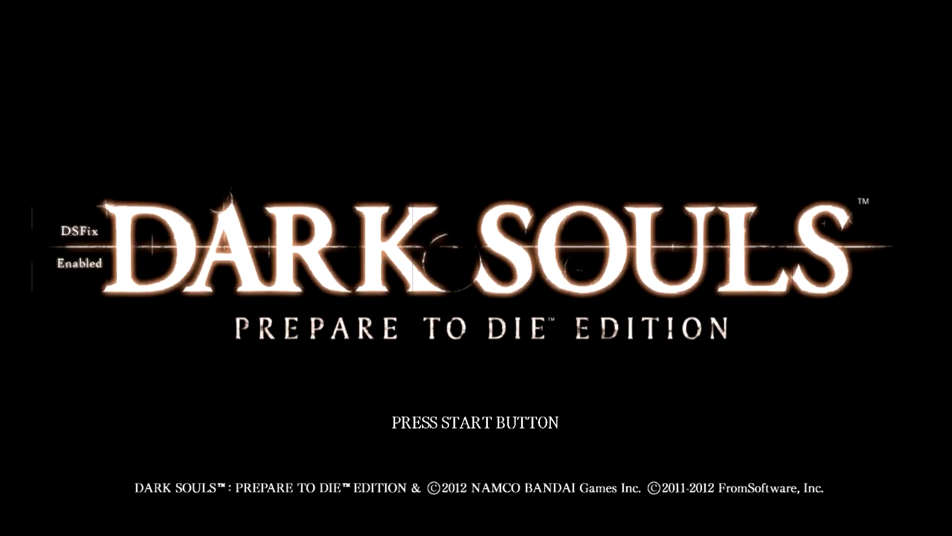
Choose NEW GAME and create a named male Warrior character.
{"action": "key", "text": "Return"}
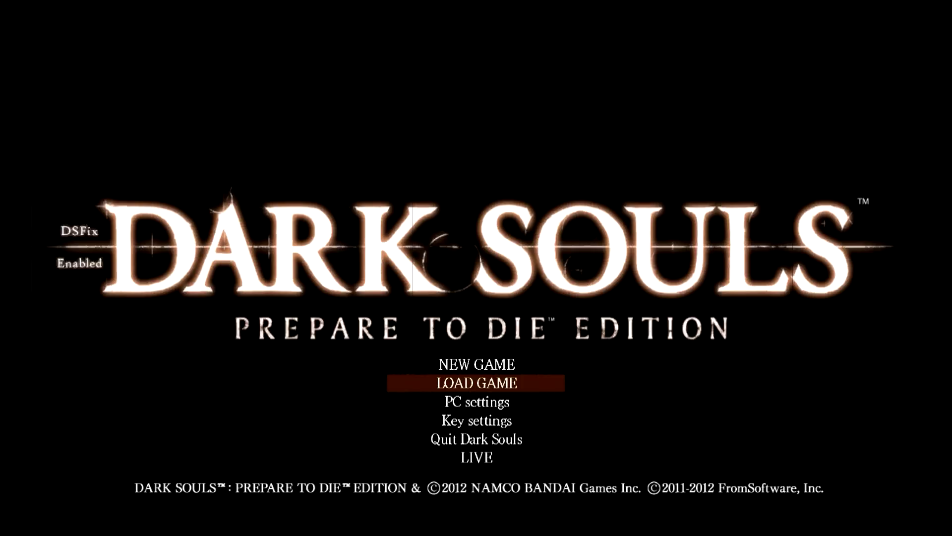
{"action": "key", "text": "Up"}
{"action": "key", "text": "Return"}
{"action": "key", "text": "Return"}
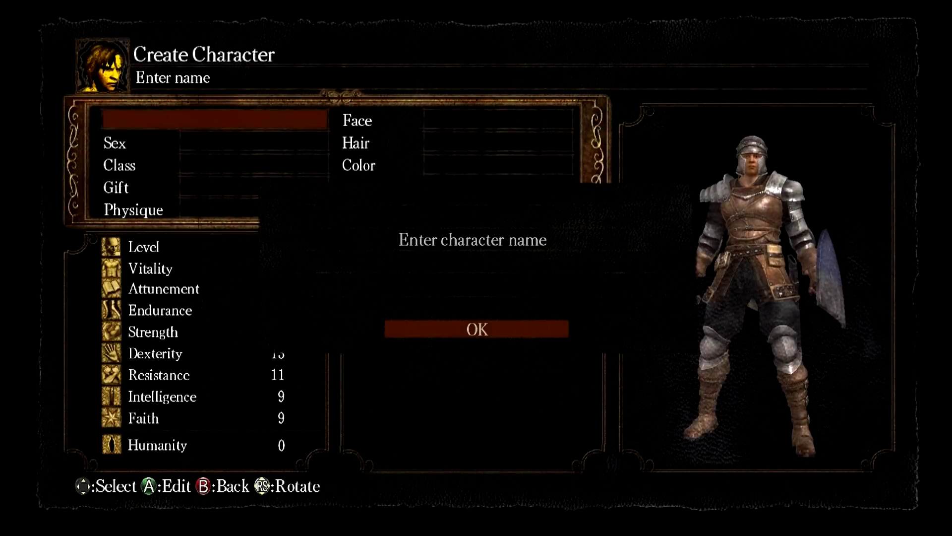
{"action": "type", "text": "Xuul"}
{"action": "key", "text": "Return"}
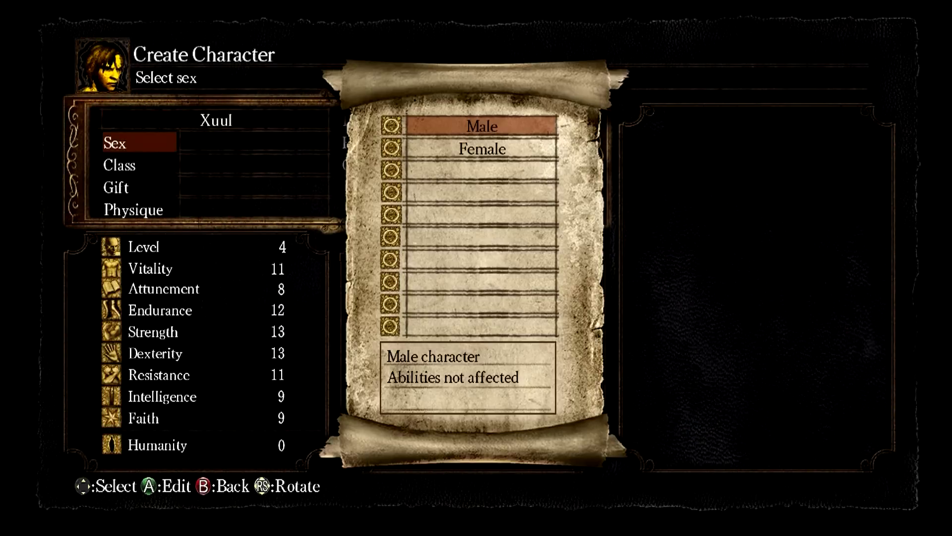
{"action": "key", "text": "Return"}
{"action": "key", "text": "Return"}
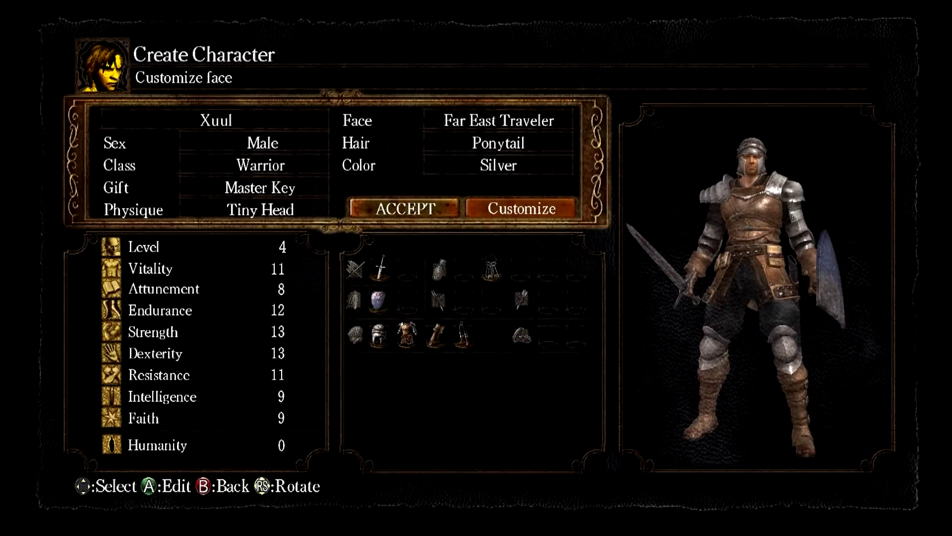
{"action": "key", "text": "Left"}
{"action": "key", "text": "Return"}
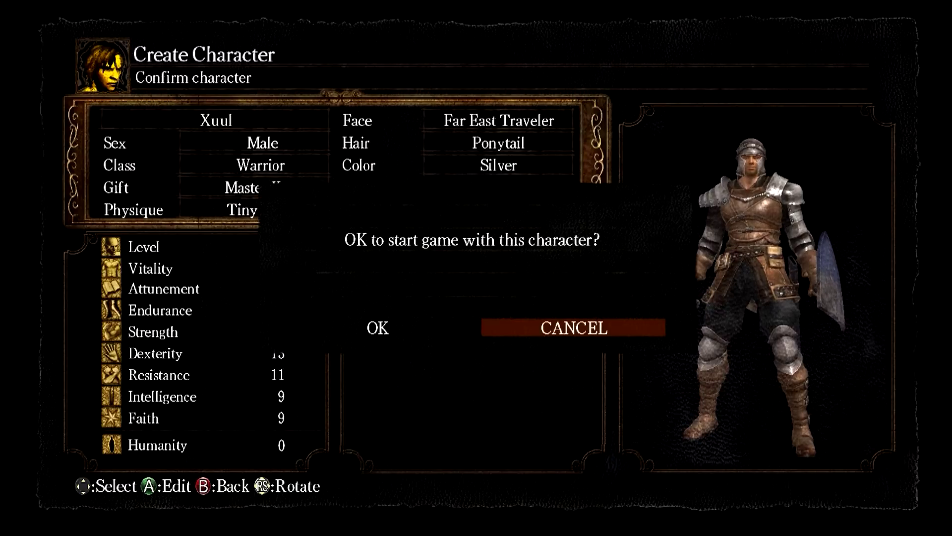